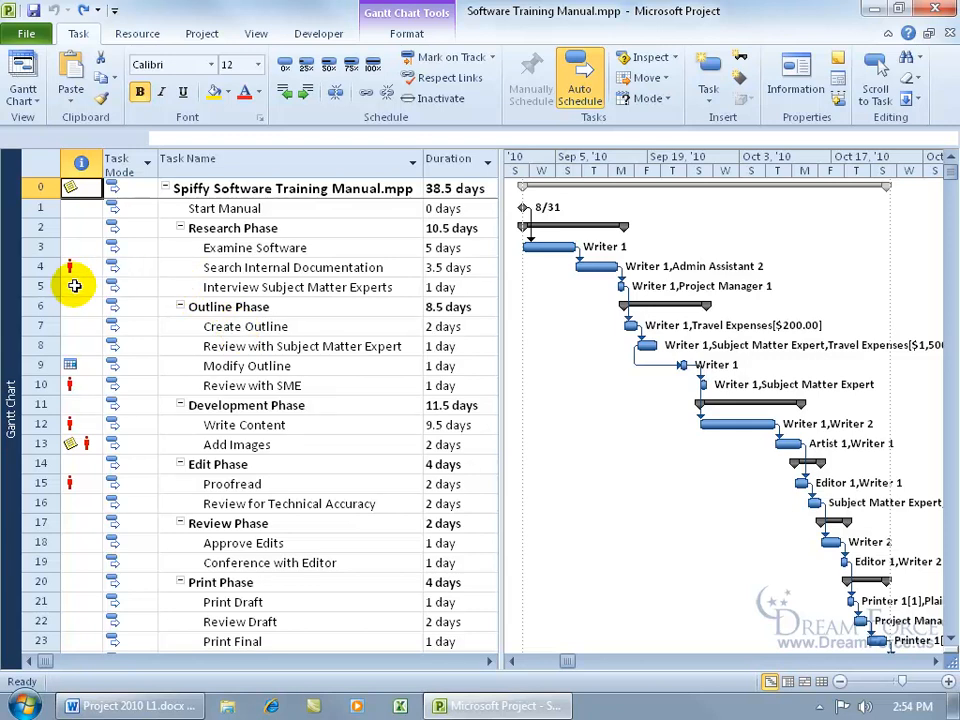
- Try ignoring the problems flagged for the Search Internal Documentation task, and undo that change
{"action": "mouse_move", "coordinate": [76, 266]}
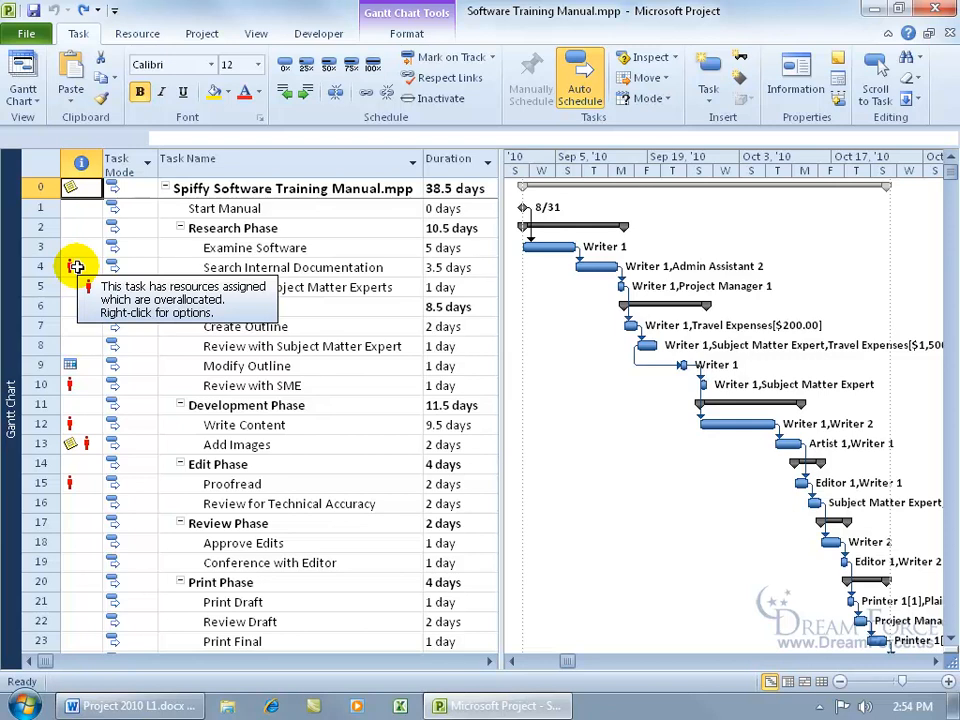
{"action": "right_click", "coordinate": [76, 267]}
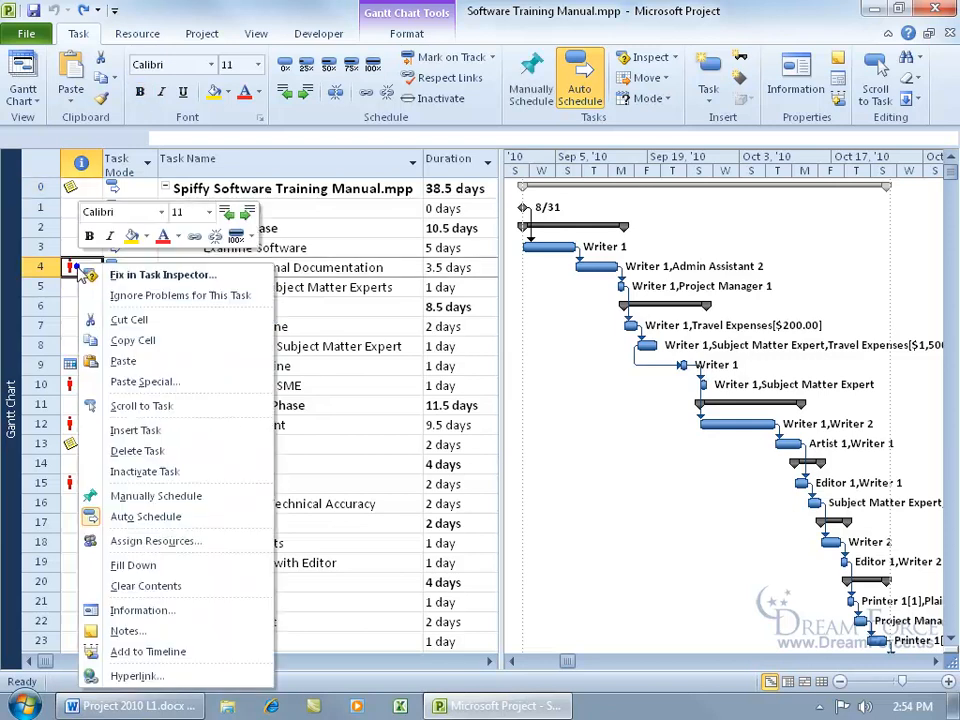
{"action": "left_click", "coordinate": [122, 298]}
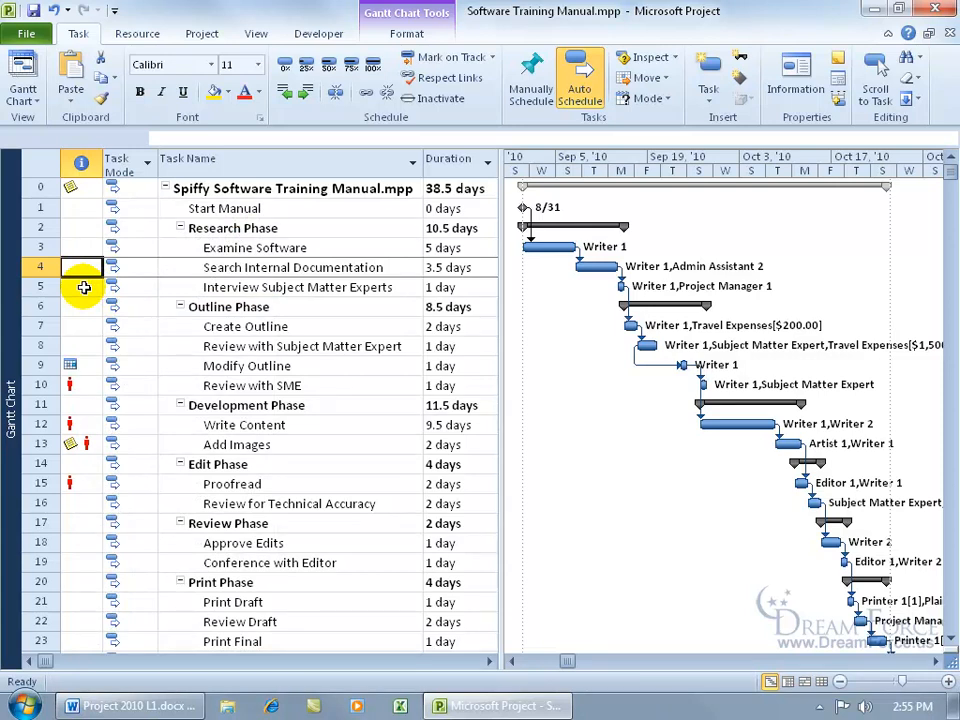
{"action": "left_click", "coordinate": [53, 10]}
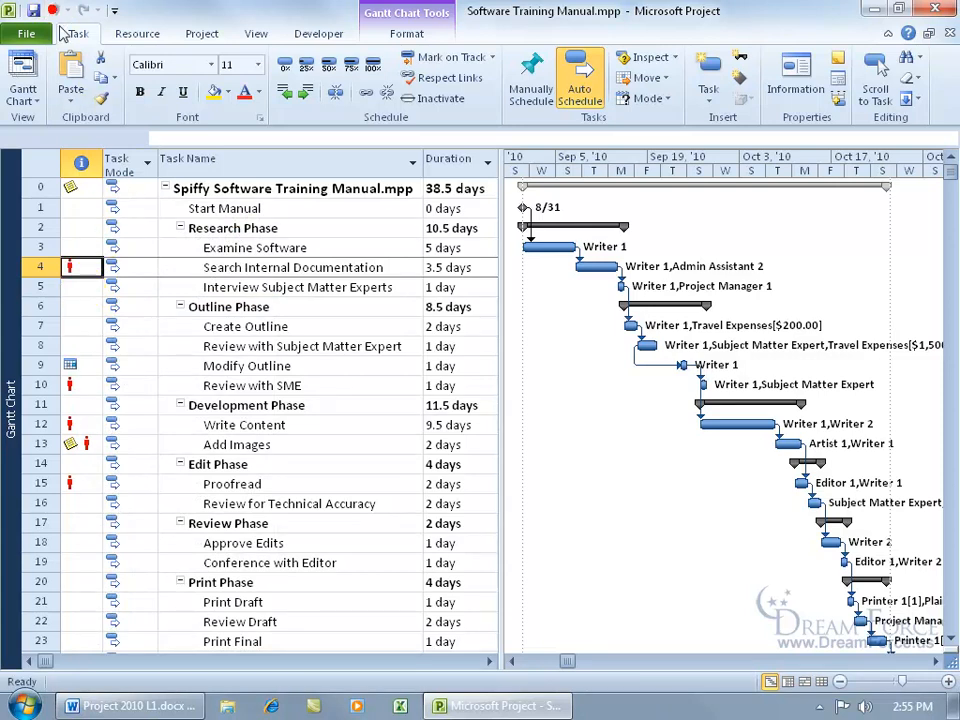
- Reschedule the Search Internal Documentation task to its resources' next available time using the Task Inspector
{"action": "right_click", "coordinate": [76, 266]}
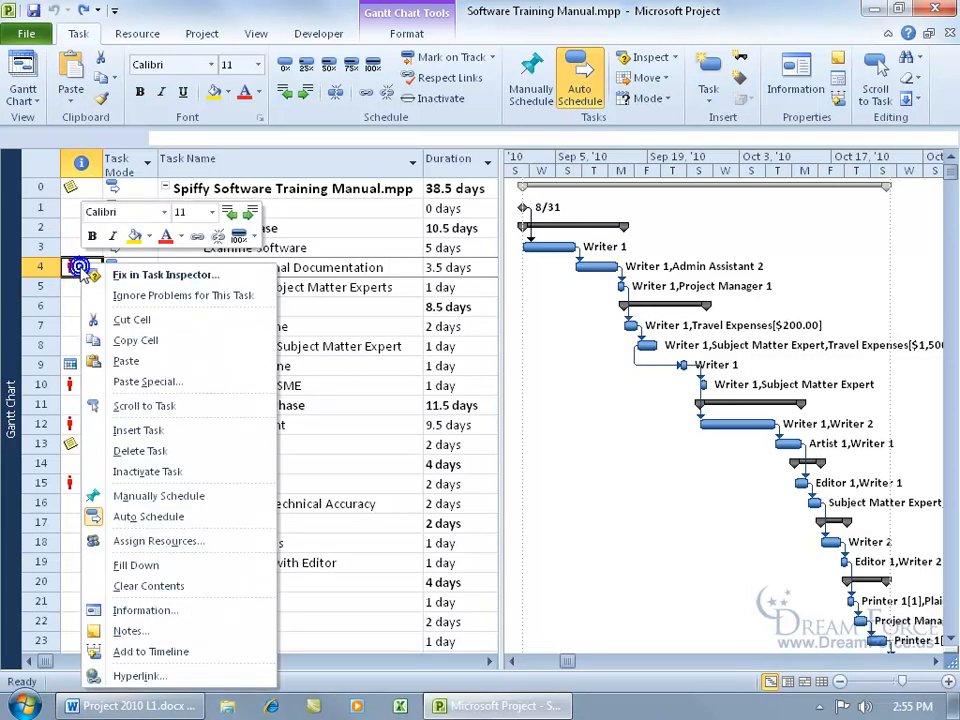
{"action": "left_click", "coordinate": [138, 274]}
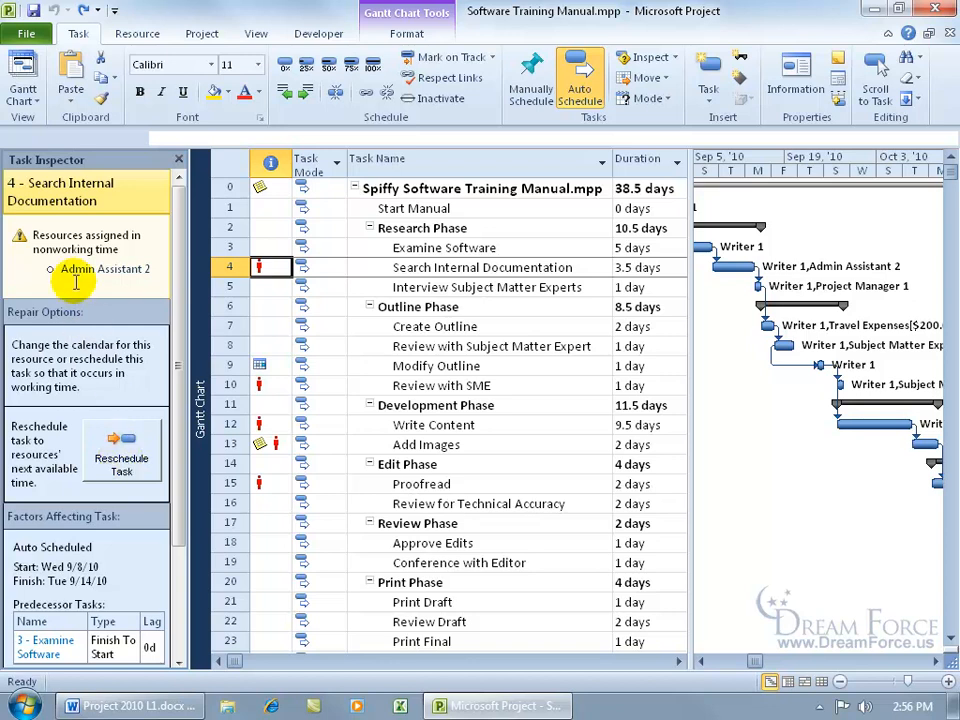
{"action": "left_click", "coordinate": [125, 455]}
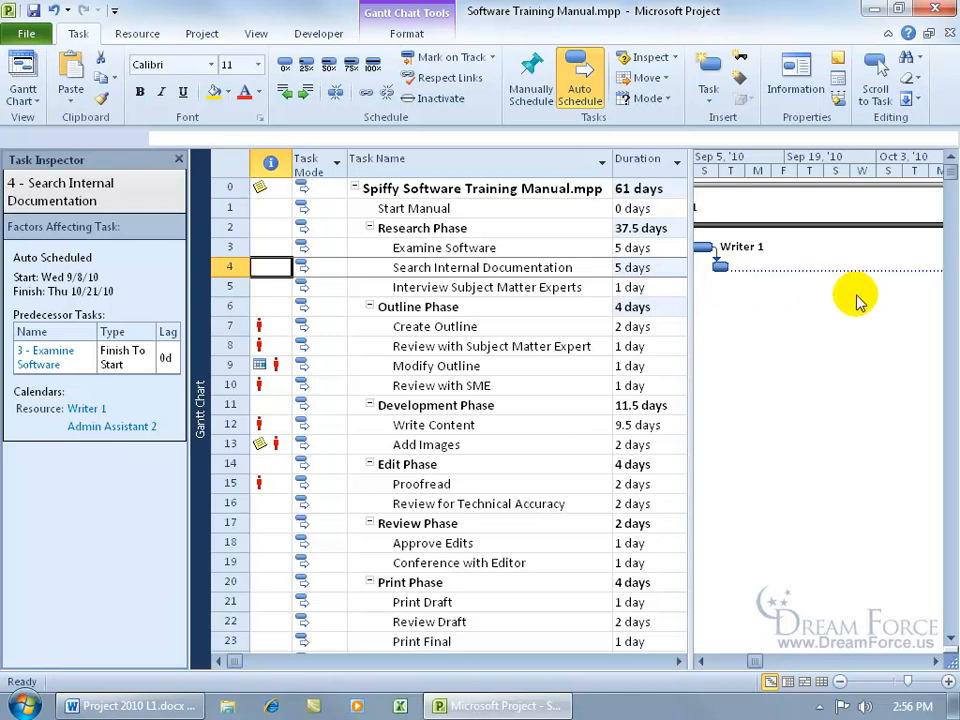
- Set the Gantt chart timescale to Days and examine the rescheduled Search Internal Documentation bar in September and October
{"action": "left_click", "coordinate": [936, 661]}
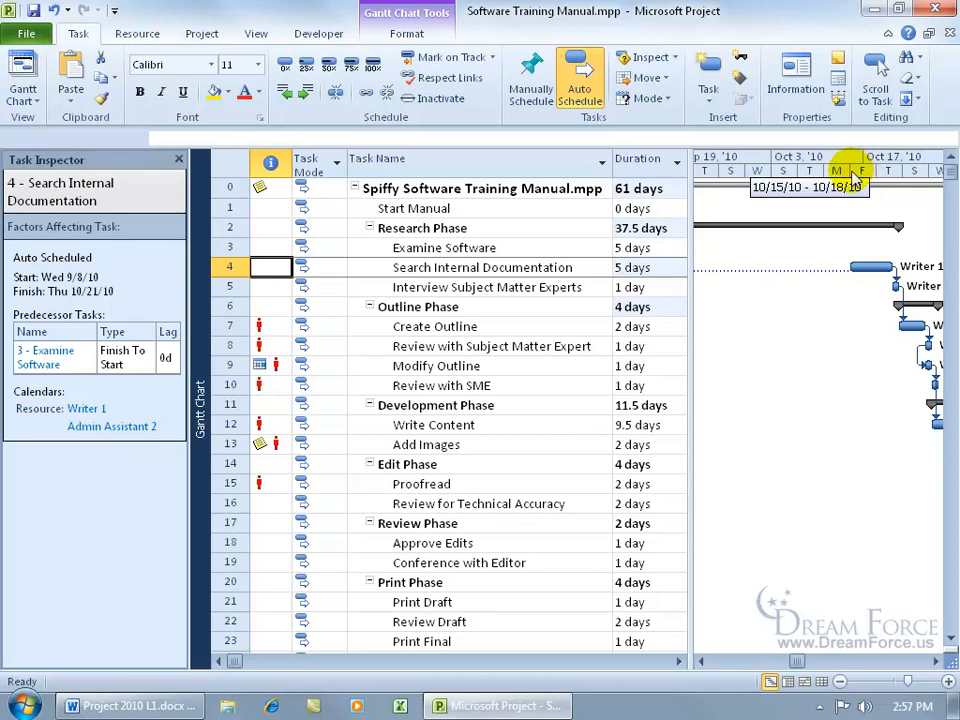
{"action": "left_click", "coordinate": [256, 34]}
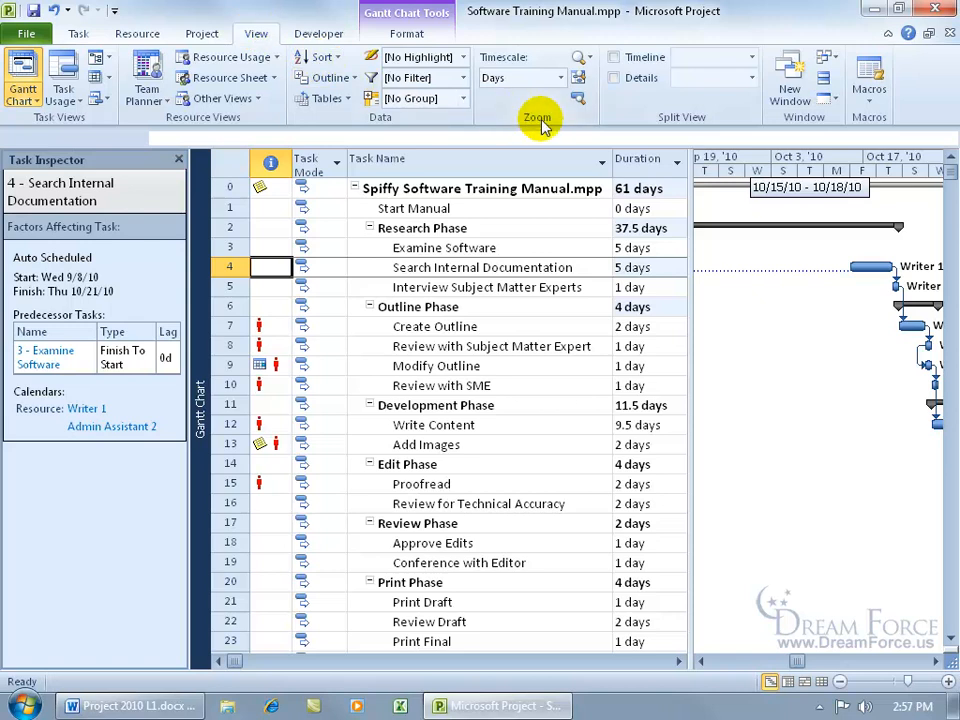
{"action": "left_click", "coordinate": [560, 78]}
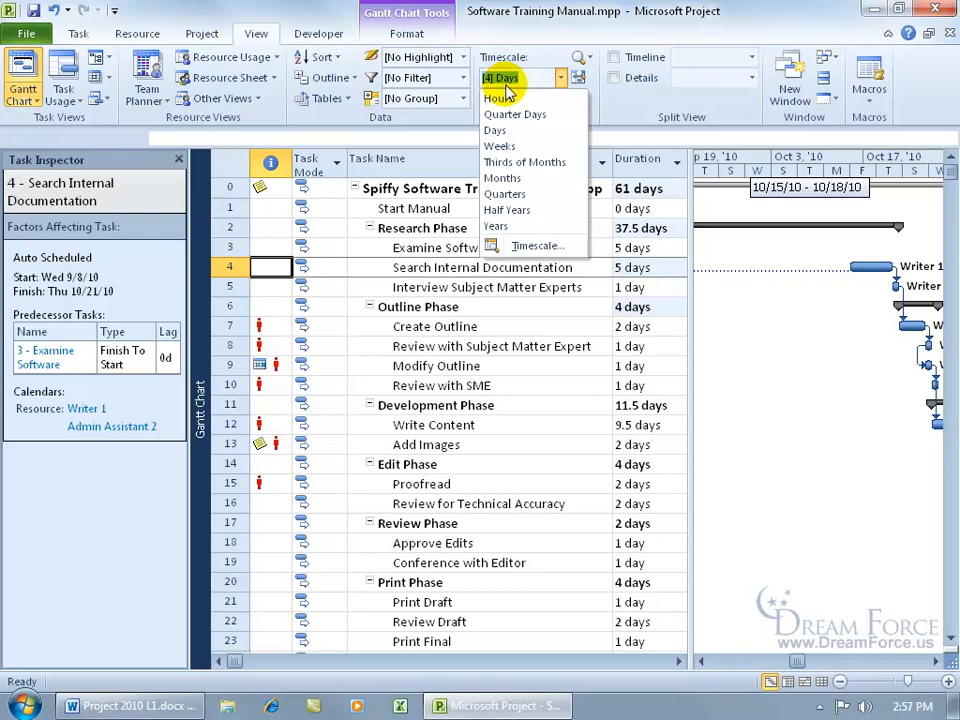
{"action": "left_click", "coordinate": [494, 130]}
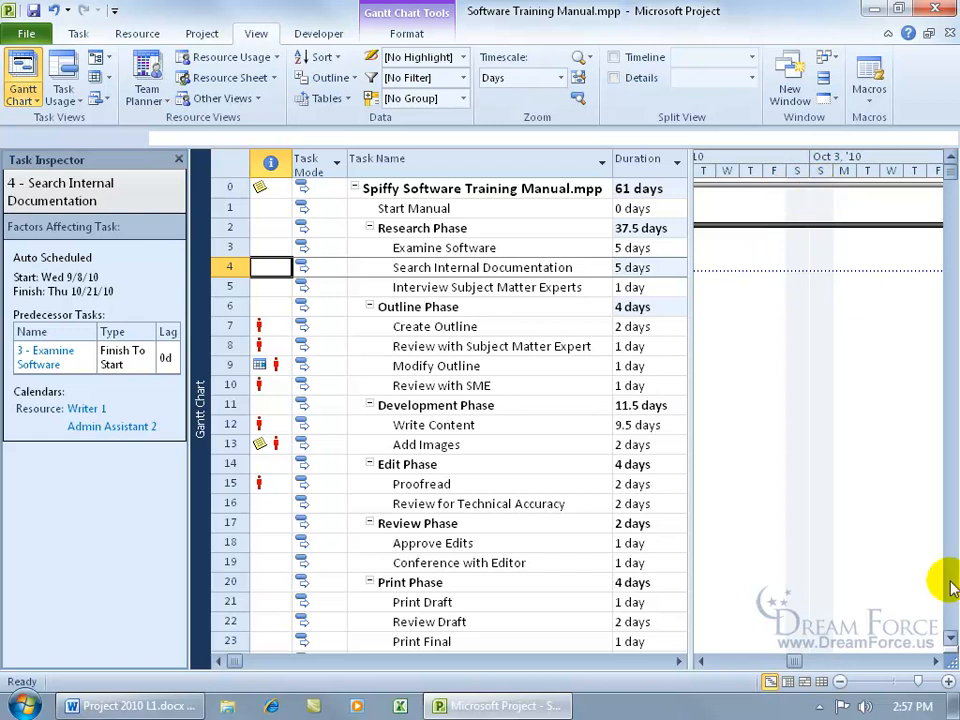
{"action": "left_click", "coordinate": [937, 662]}
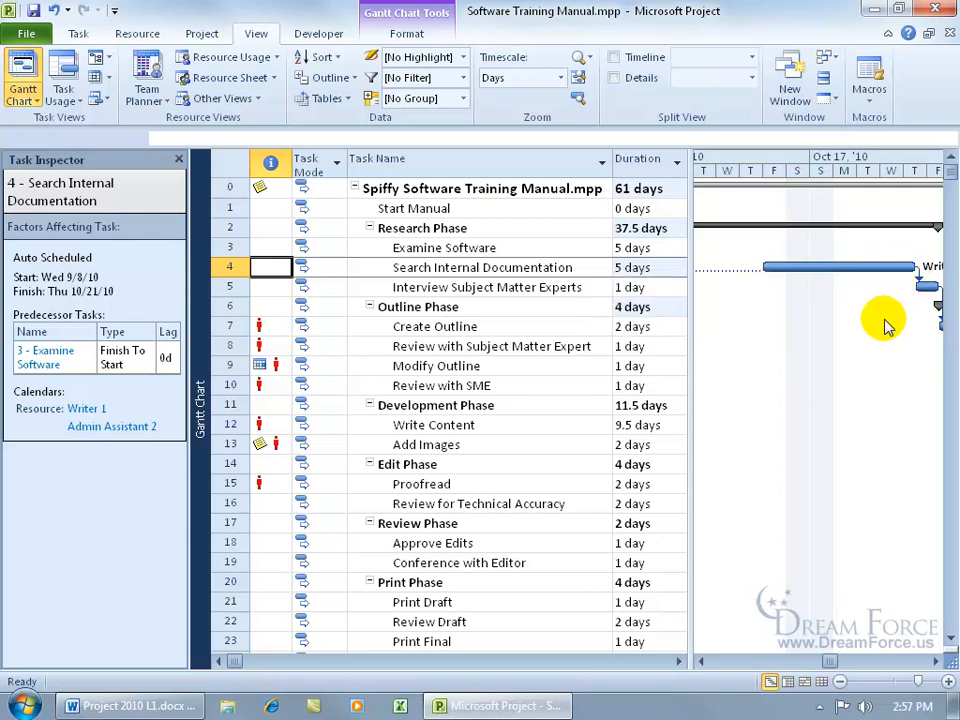
{"action": "left_click_drag", "start_coordinate": [710, 663], "coordinate": [707, 664]}
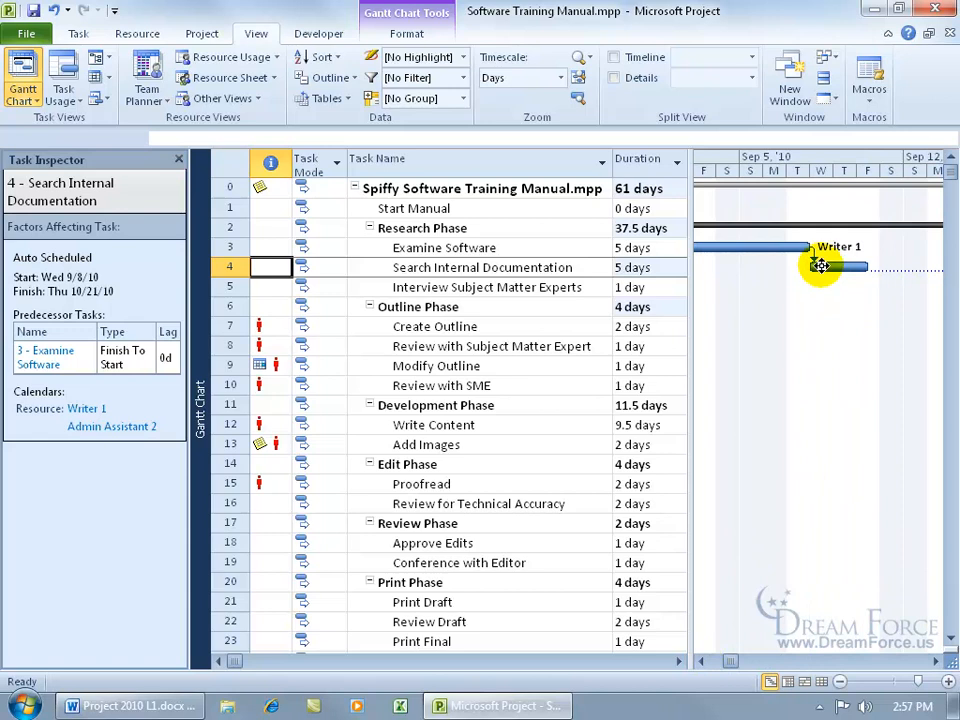
{"action": "mouse_move", "coordinate": [823, 266]}
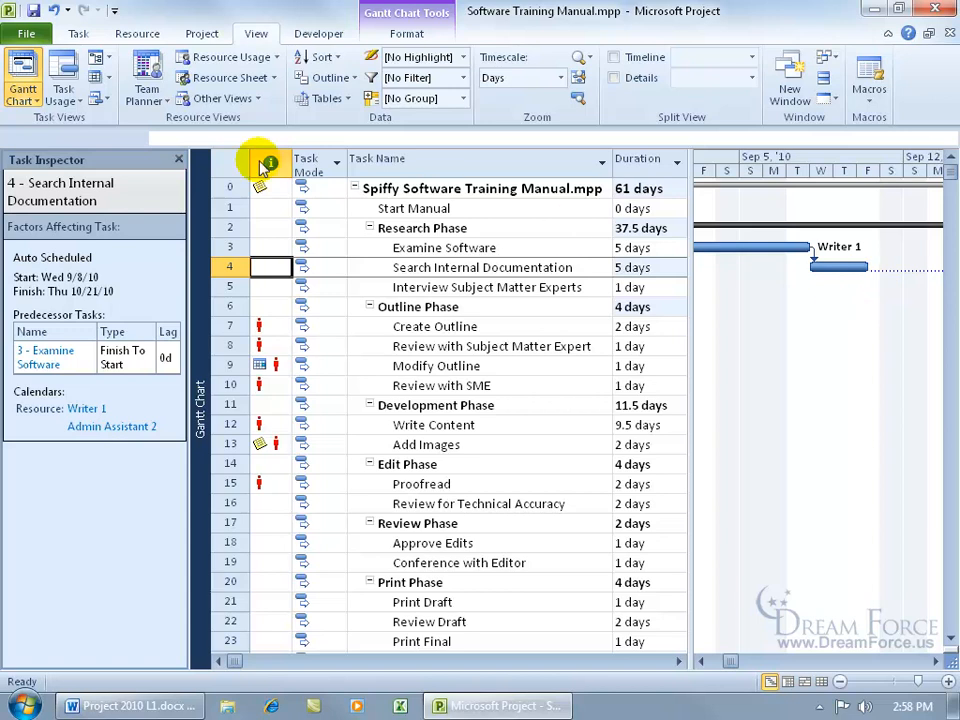
- Undo the timescale change and the rescheduling of Search Internal Documentation, and close the Task Inspector
{"action": "left_click", "coordinate": [53, 12]}
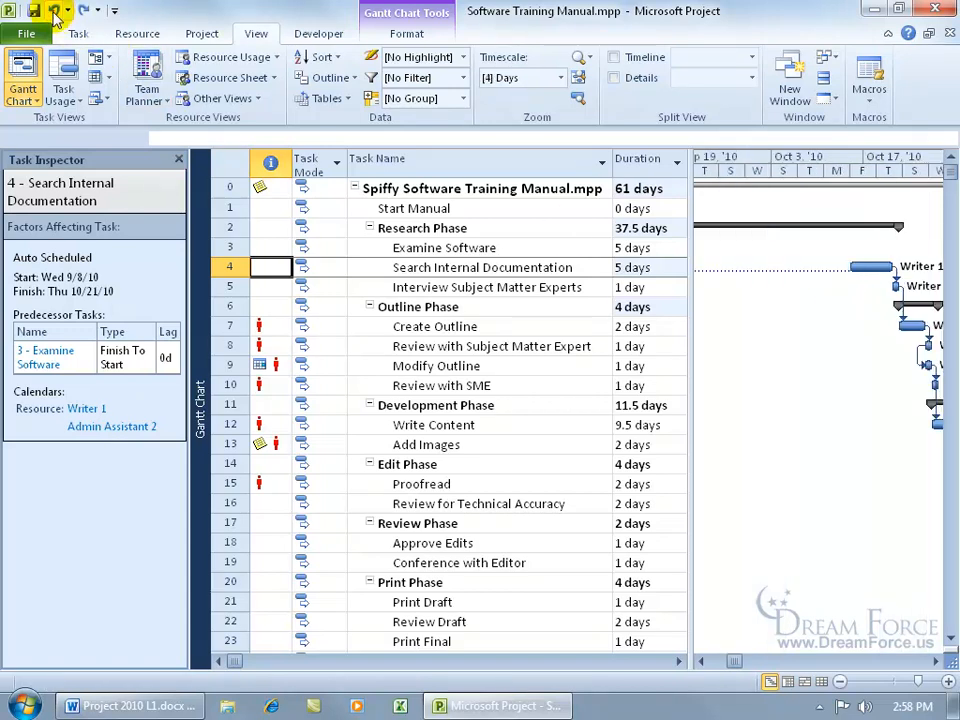
{"action": "left_click", "coordinate": [53, 12]}
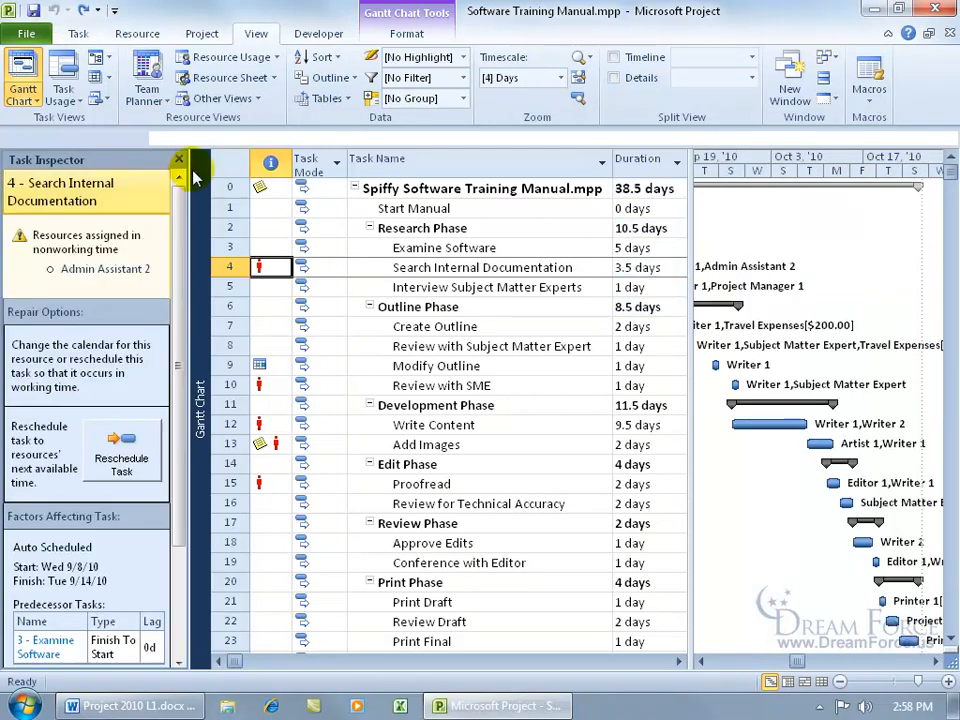
{"action": "left_click", "coordinate": [179, 160]}
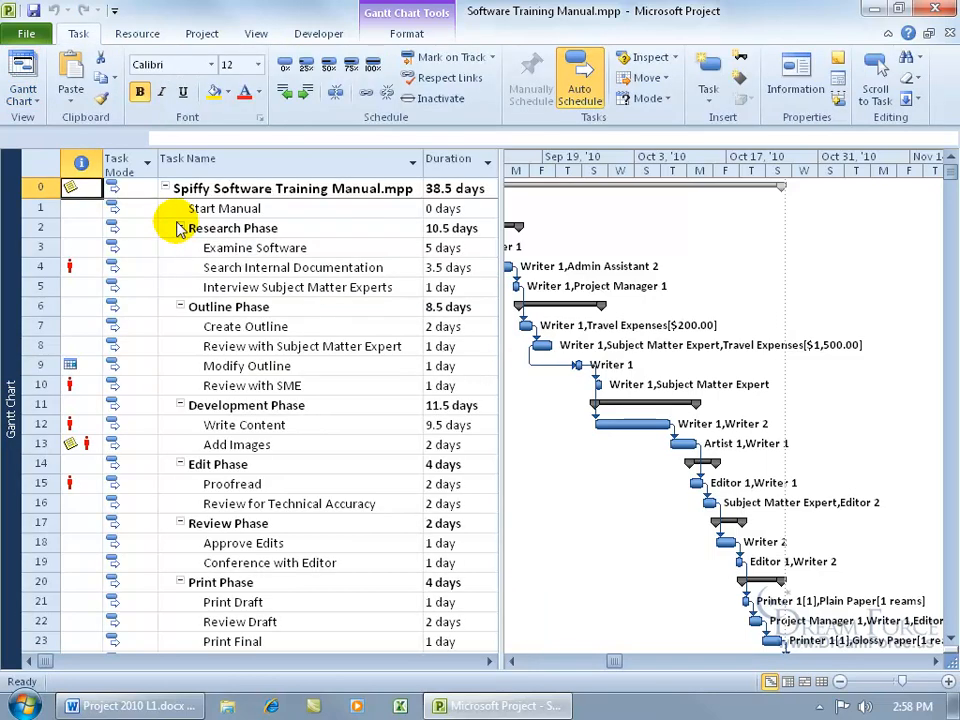
- Inspect the Review with SME task's scheduling problem and repair options in the Task Inspector, and close the inspector
{"action": "left_click", "coordinate": [511, 662]}
{"action": "left_click", "coordinate": [511, 662]}
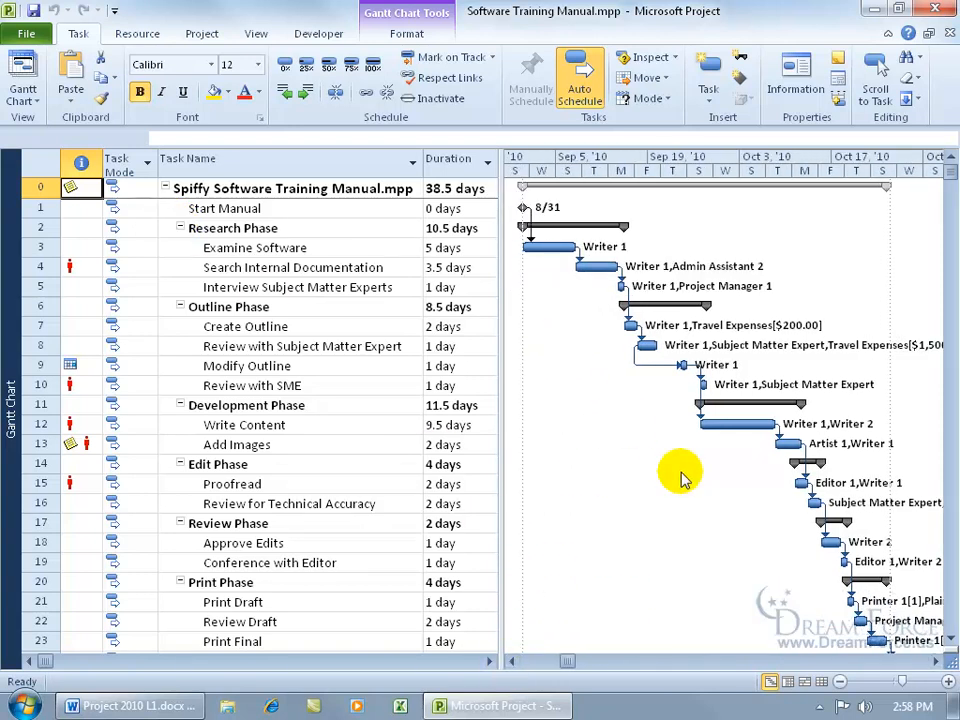
{"action": "mouse_move", "coordinate": [77, 385]}
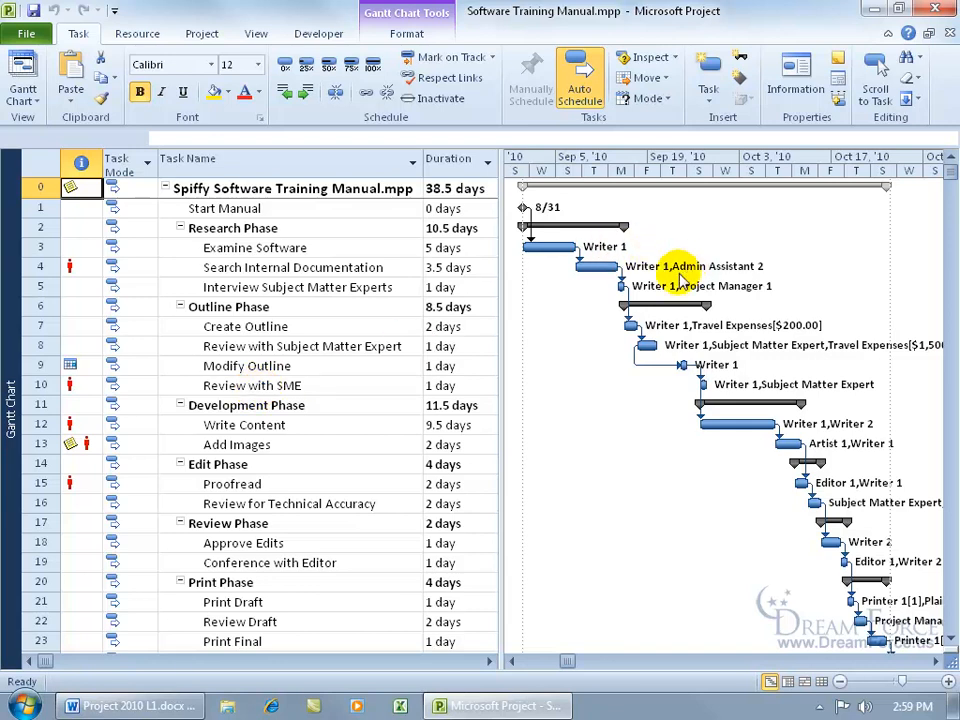
{"action": "right_click", "coordinate": [83, 385]}
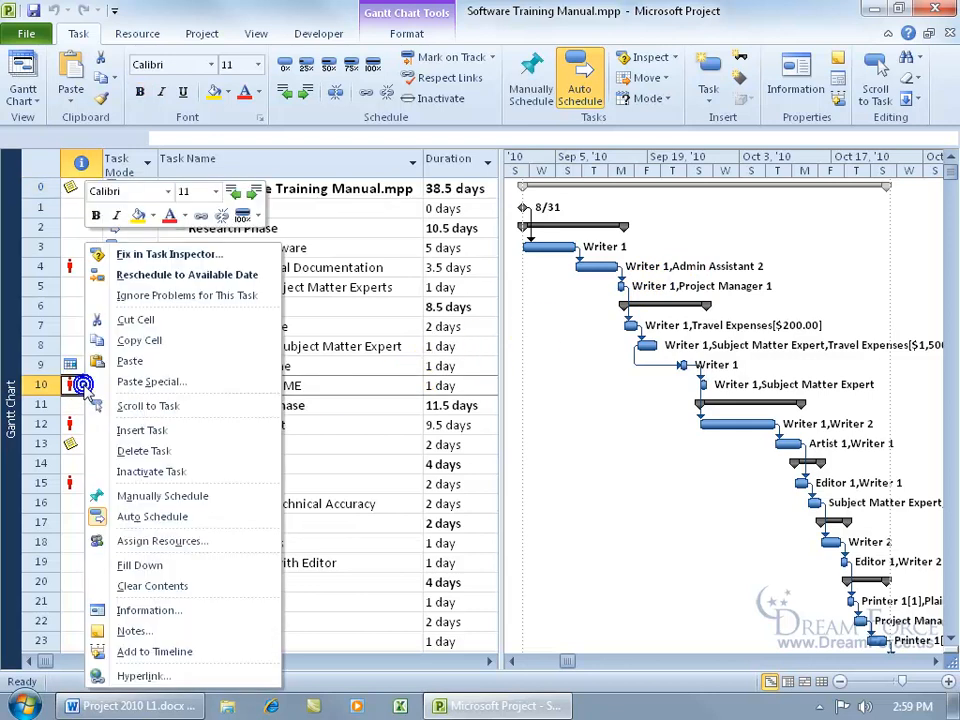
{"action": "left_click", "coordinate": [175, 256]}
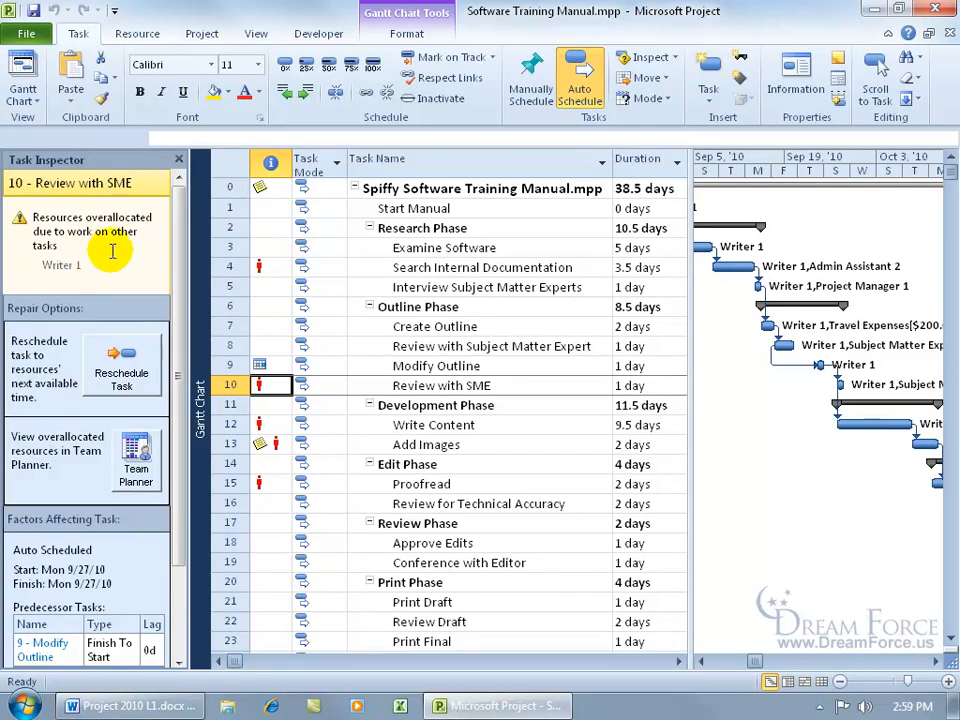
{"action": "left_click", "coordinate": [179, 159]}
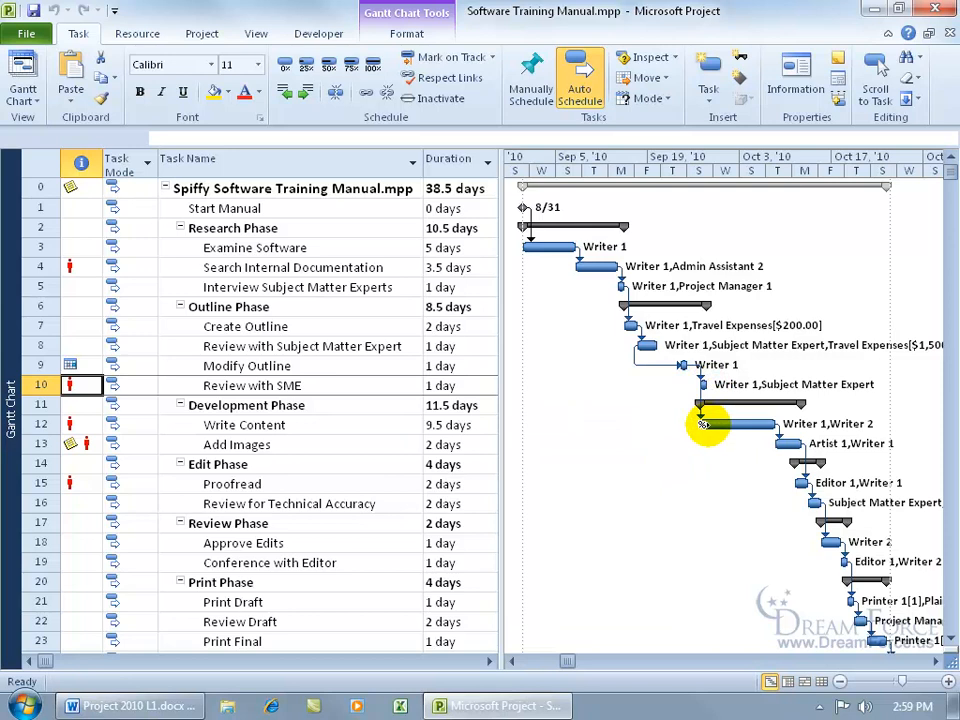
- Compare the dates, links and assigned resources of Modify Outline, Review with SME and Write Content in the Gantt chart
{"action": "mouse_move", "coordinate": [703, 424]}
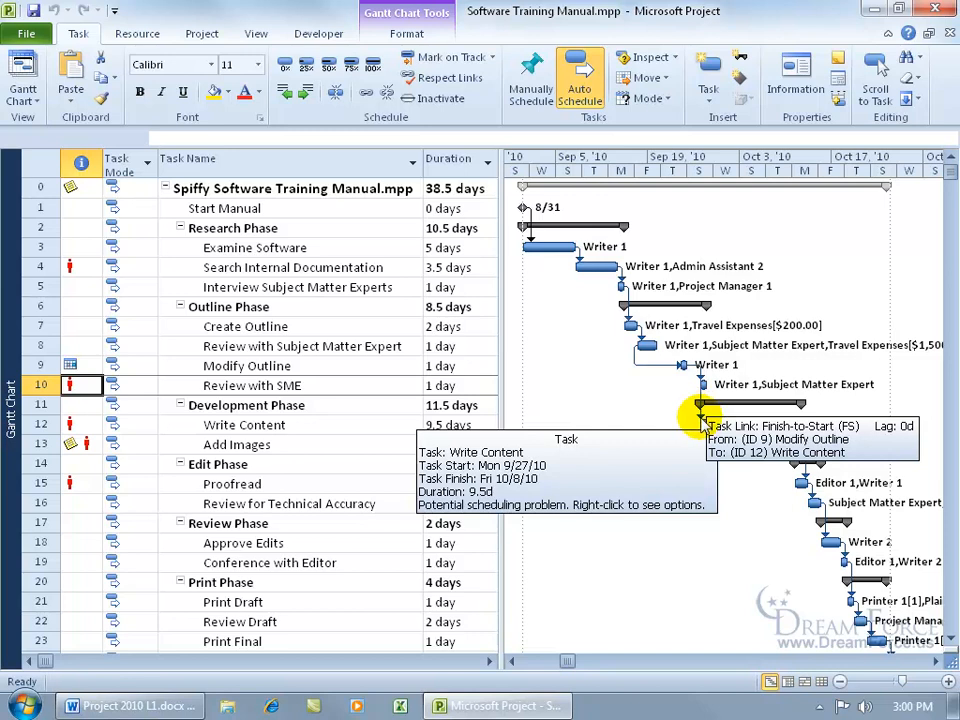
{"action": "mouse_move", "coordinate": [704, 385]}
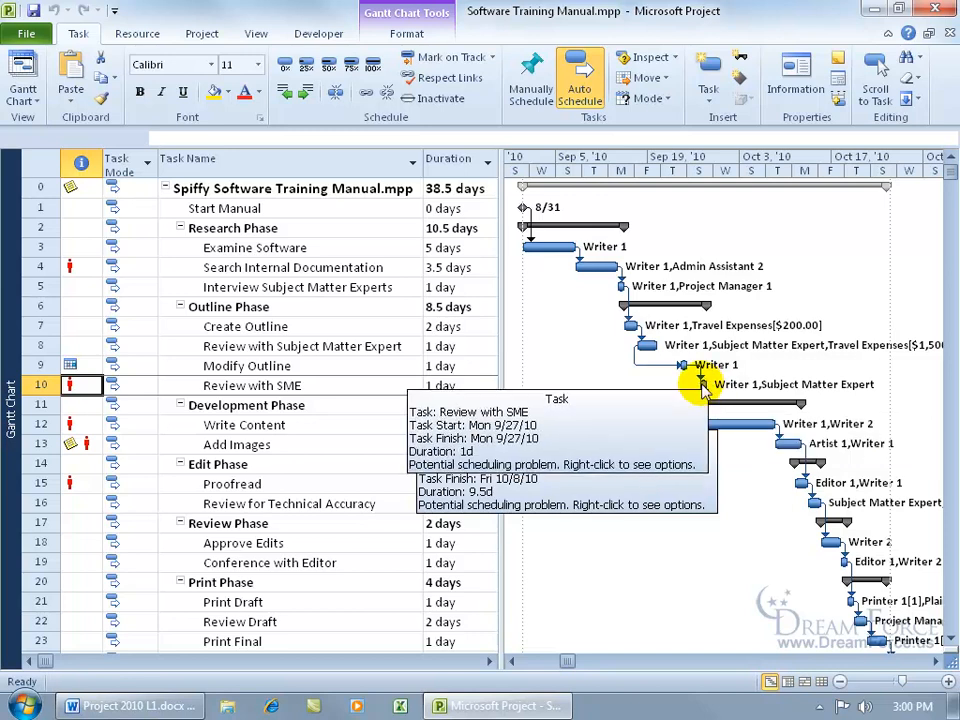
{"action": "left_click", "coordinate": [299, 365]}
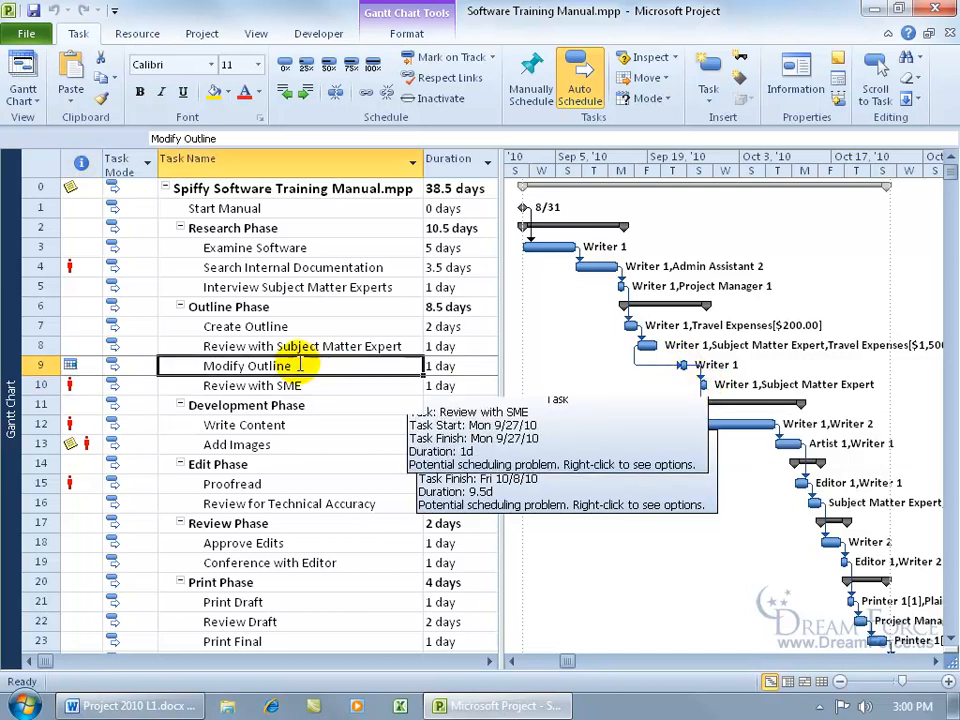
{"action": "left_click", "coordinate": [299, 385]}
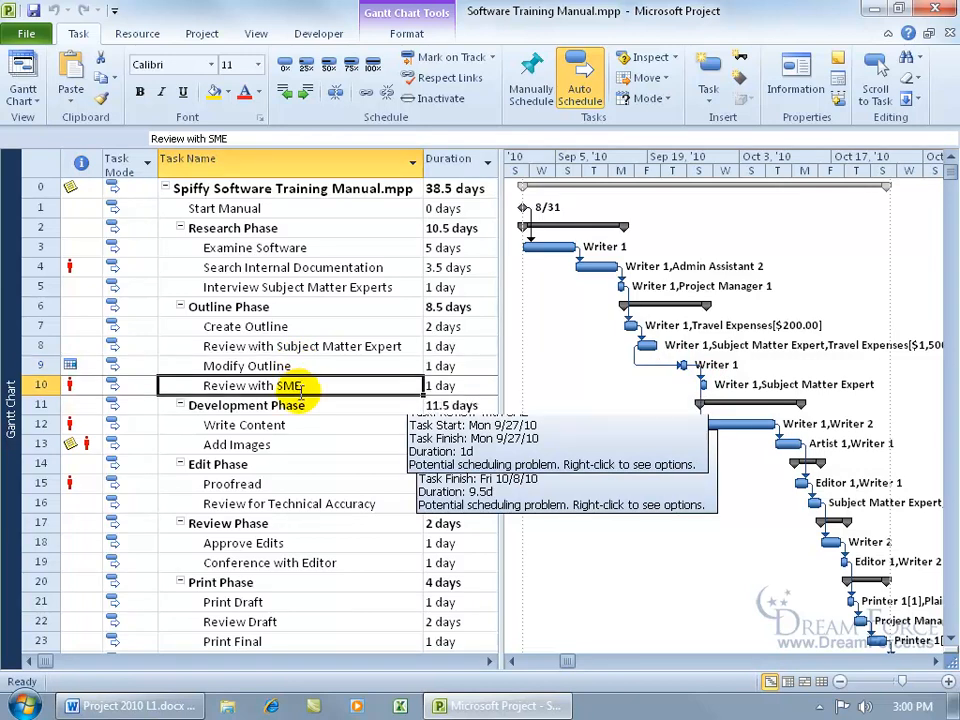
{"action": "left_click", "coordinate": [296, 424]}
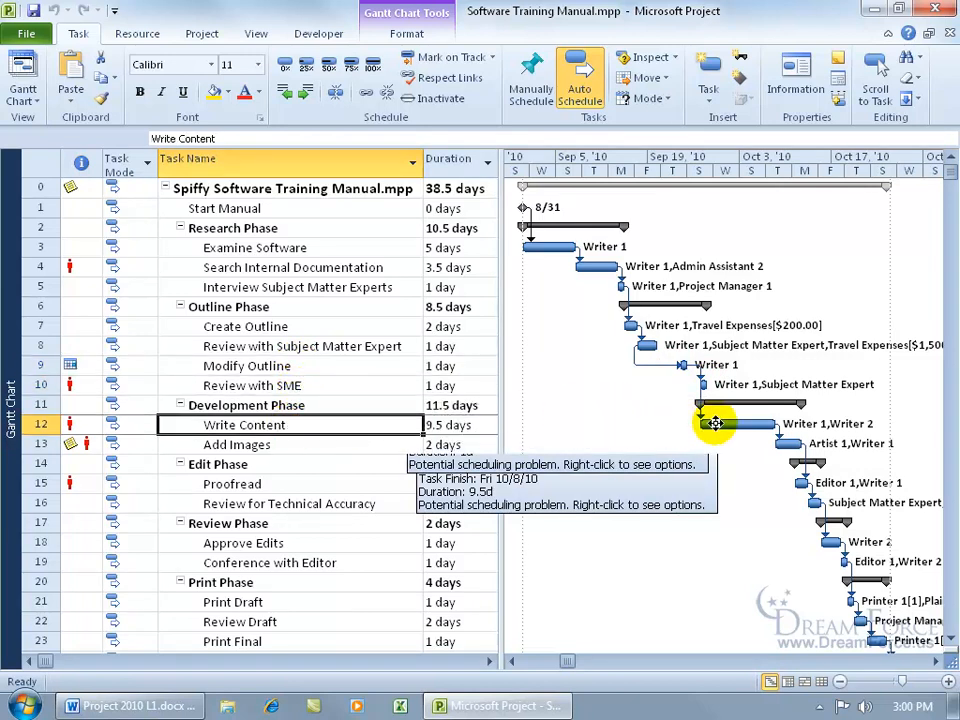
{"action": "mouse_move", "coordinate": [683, 366]}
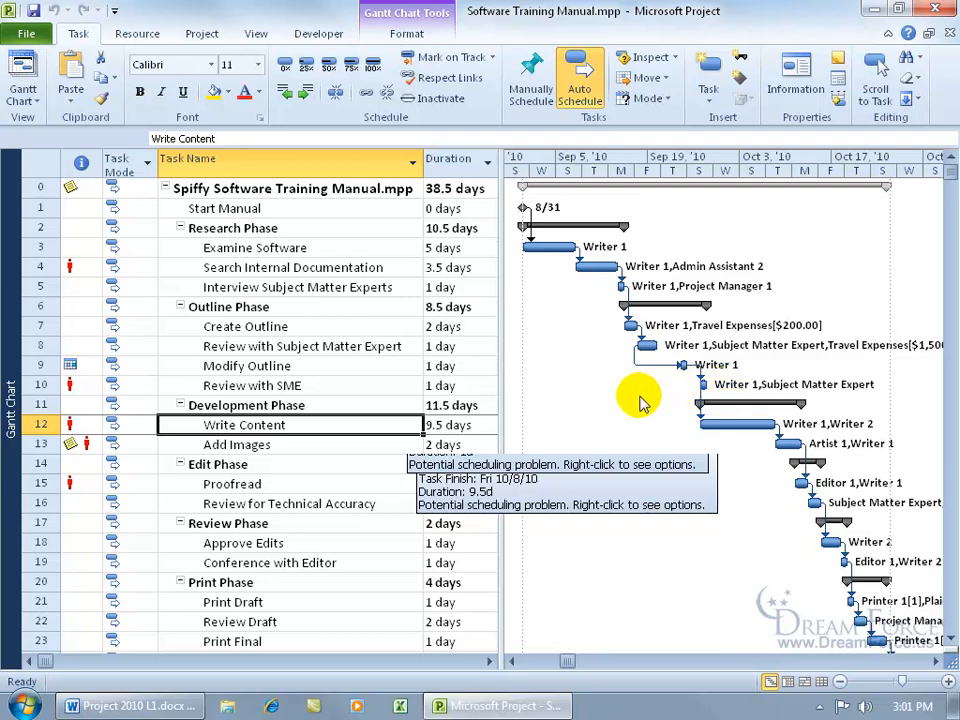
- Switch from the Gantt Chart to the Resource Sheet view and check the indicator for Writer 1
{"action": "right_click", "coordinate": [14, 372]}
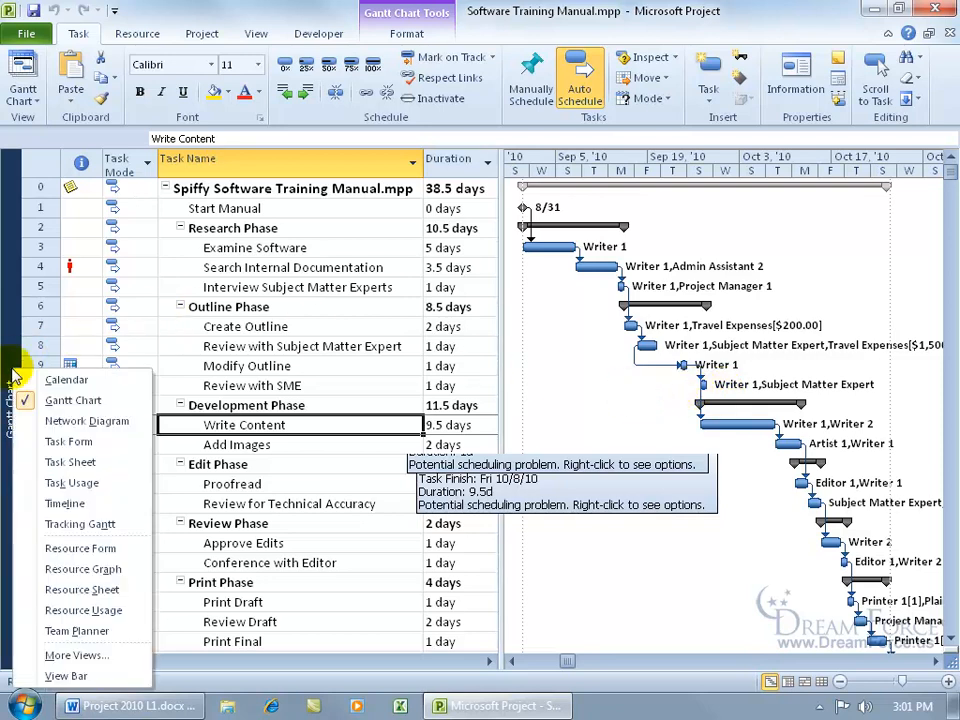
{"action": "left_click", "coordinate": [76, 589]}
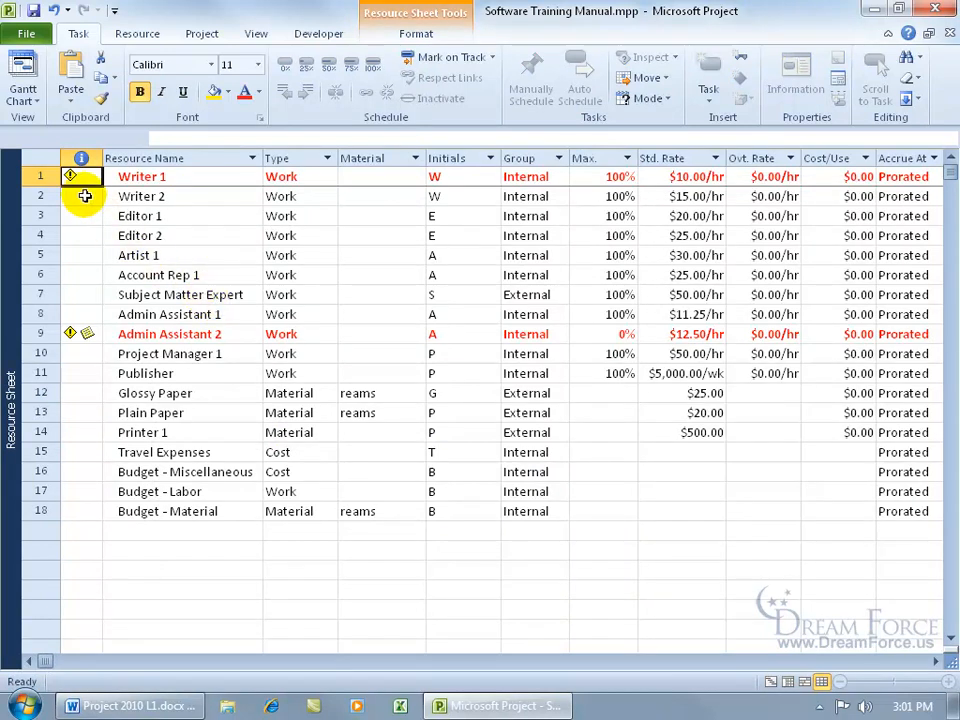
{"action": "mouse_move", "coordinate": [74, 177]}
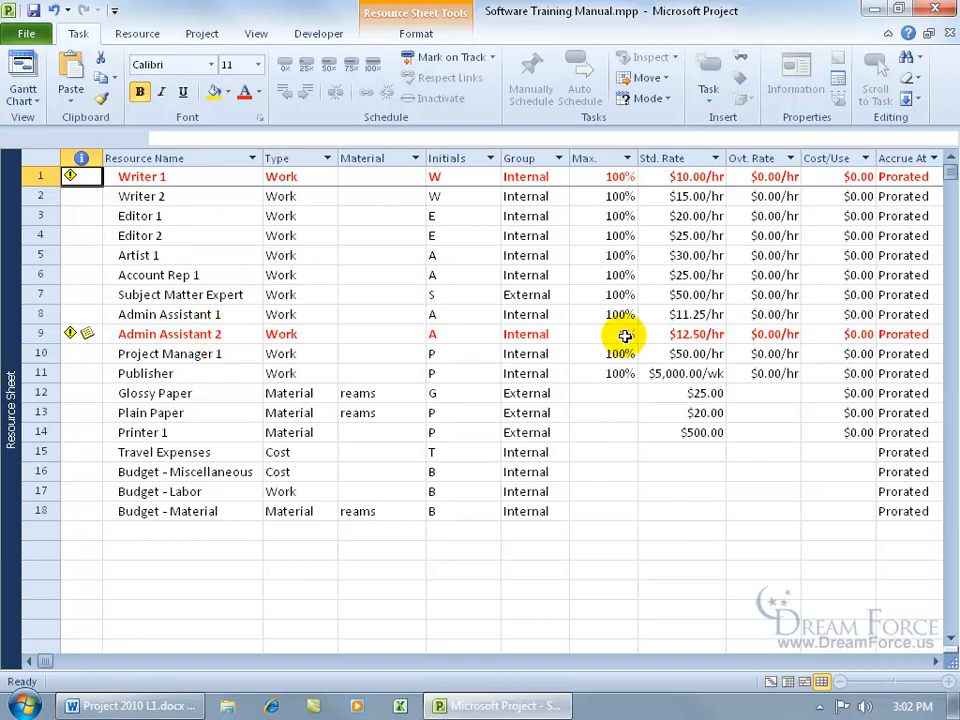
- Inspect Admin Assistant 2's resource availability and its working times for a few February 2013 dates, discarding any changes
{"action": "double_click", "coordinate": [218, 333]}
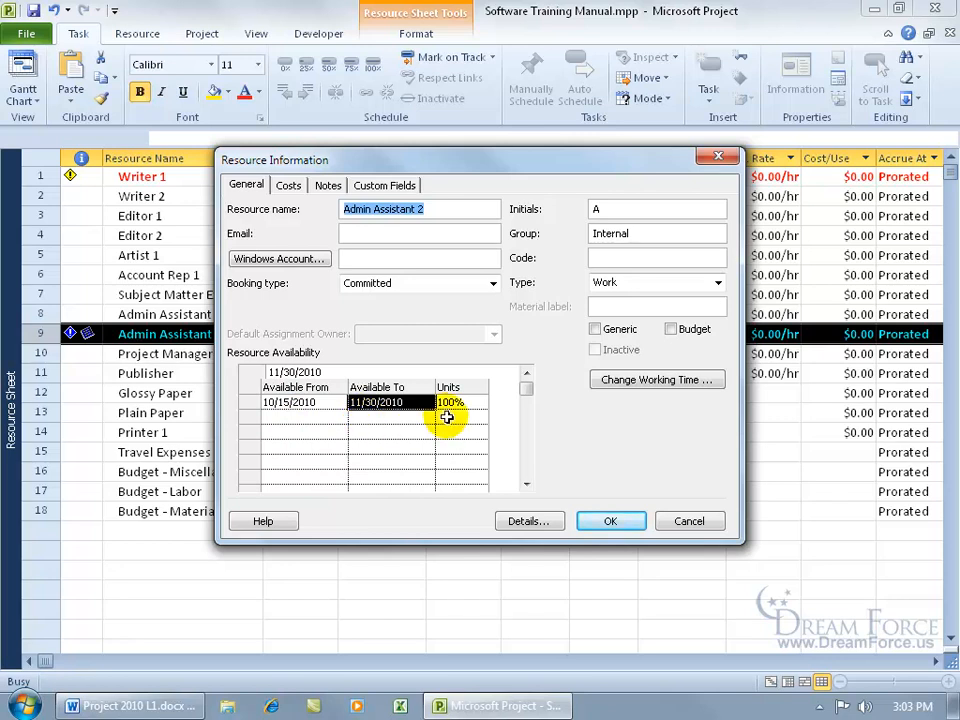
{"action": "left_click", "coordinate": [651, 380]}
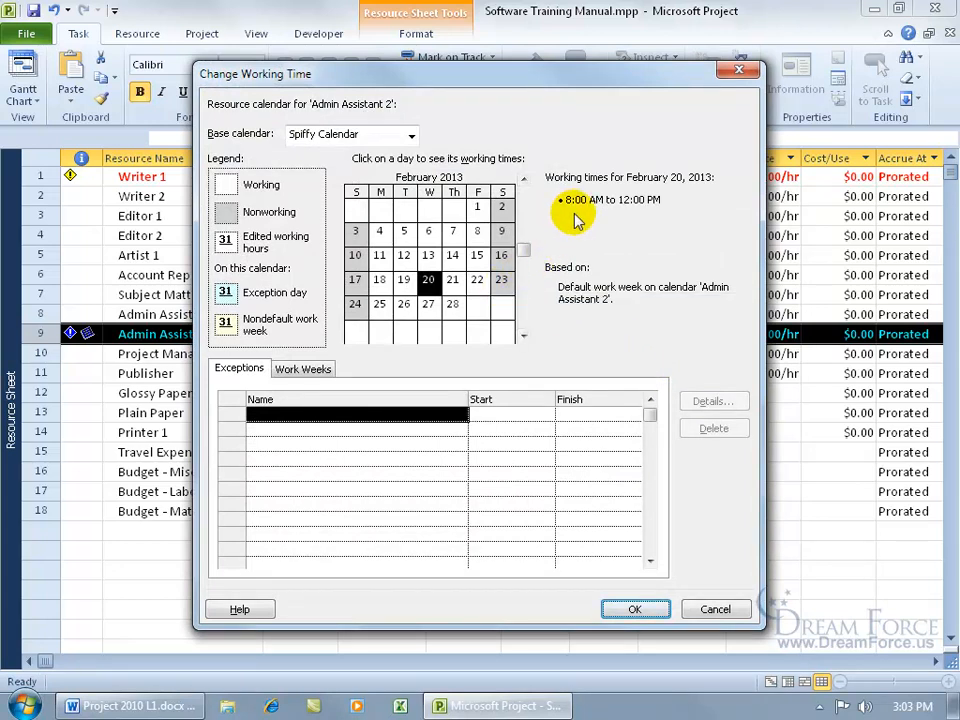
{"action": "left_click", "coordinate": [431, 233]}
{"action": "left_click", "coordinate": [428, 254]}
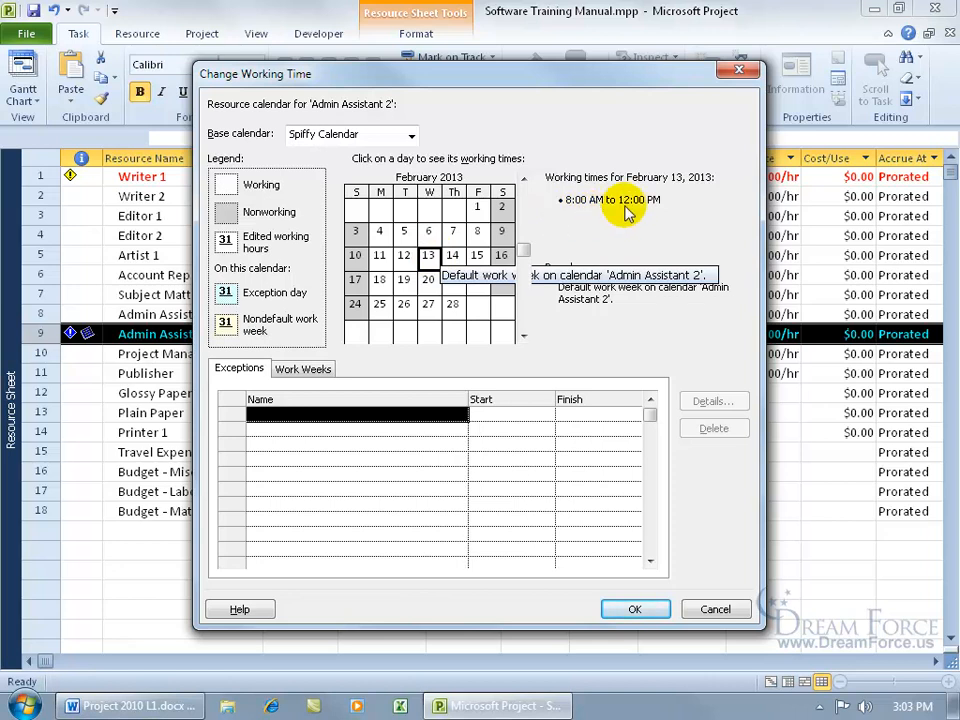
{"action": "left_click", "coordinate": [715, 610]}
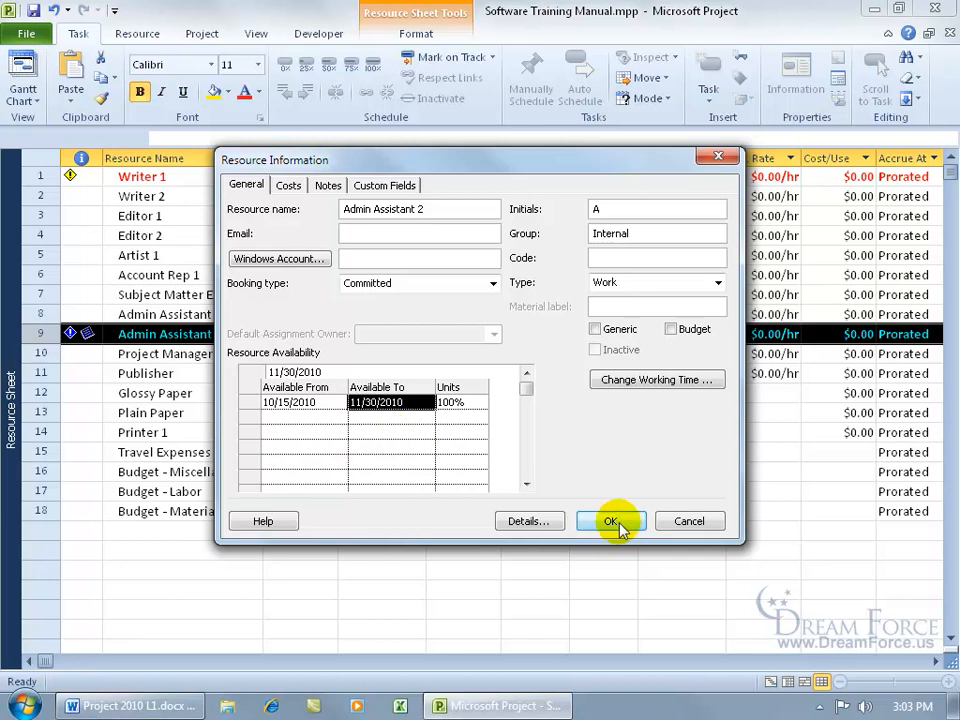
{"action": "left_click", "coordinate": [687, 521]}
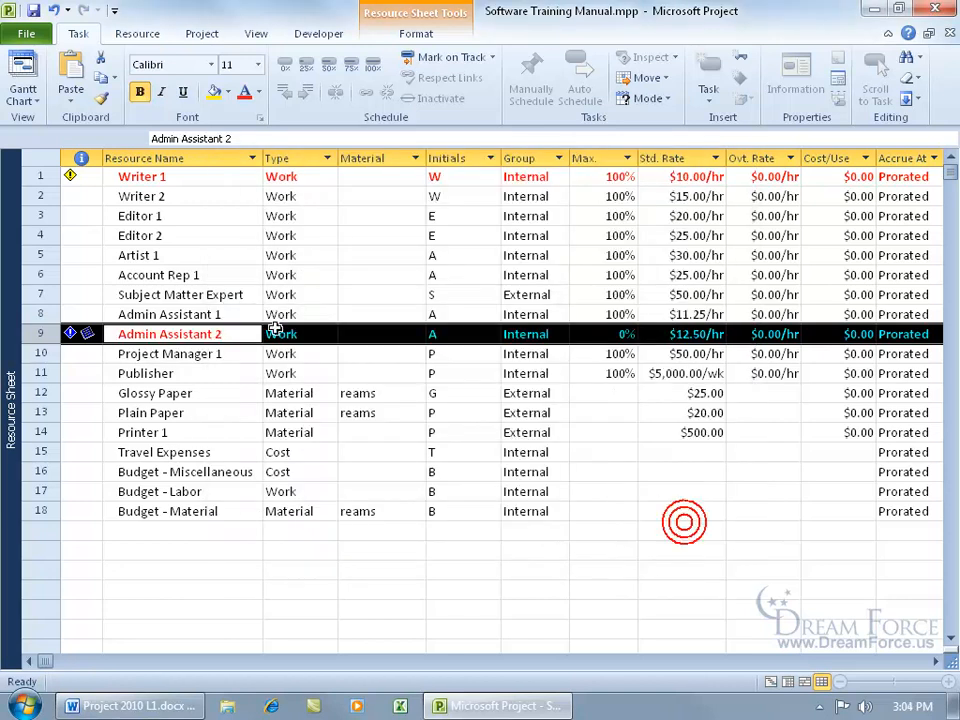
- Inspect Writer 1's resource availability and working-time calendar, and close both dialogs without changes
{"action": "double_click", "coordinate": [189, 177]}
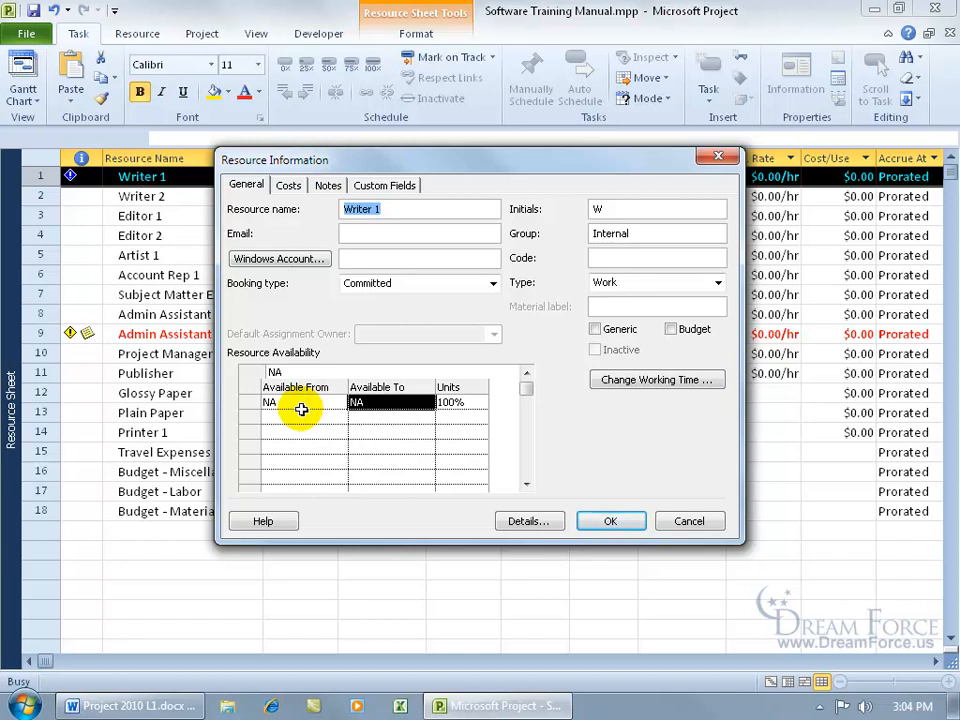
{"action": "left_click", "coordinate": [642, 381]}
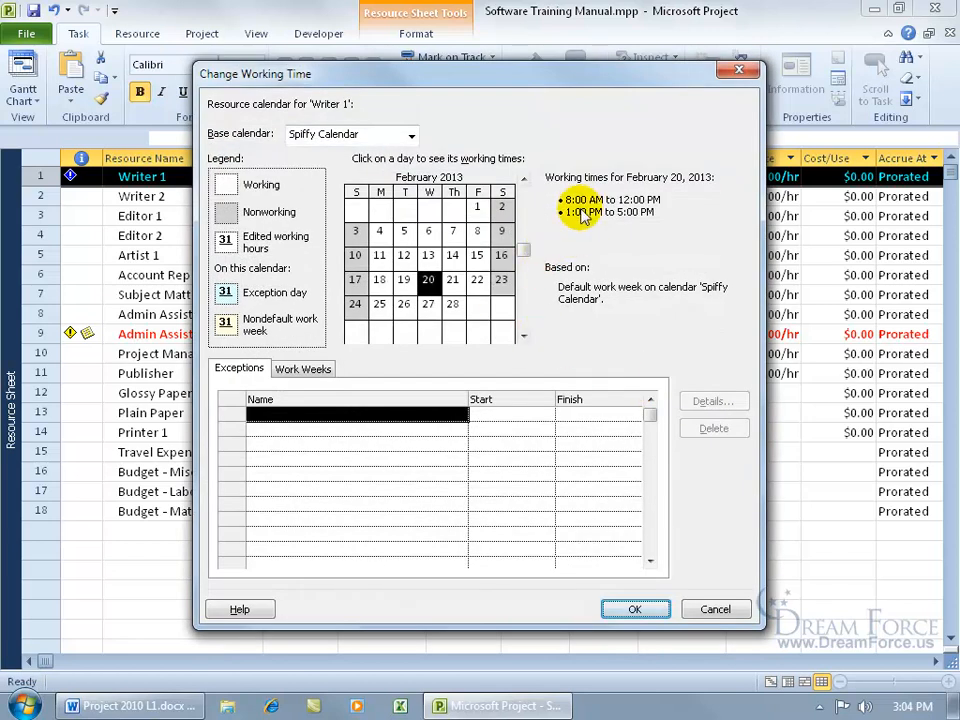
{"action": "left_click", "coordinate": [716, 610]}
{"action": "left_click", "coordinate": [688, 521]}
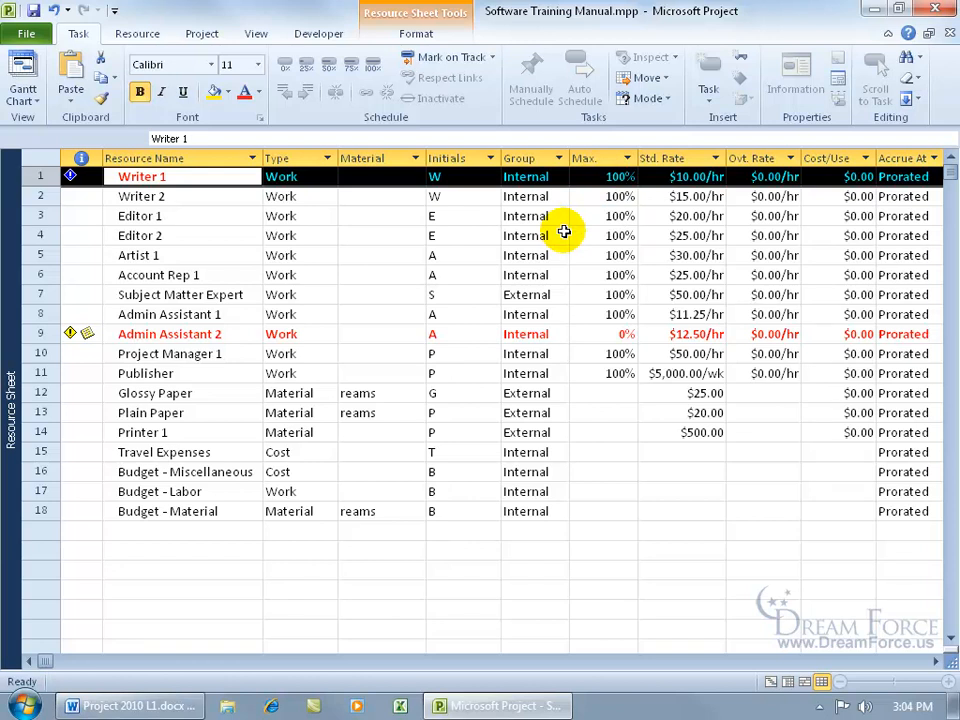
- Switch to the Resource Graph view and examine Writer 1's overallocated days from late September to mid-October 2010
{"action": "right_click", "coordinate": [14, 330]}
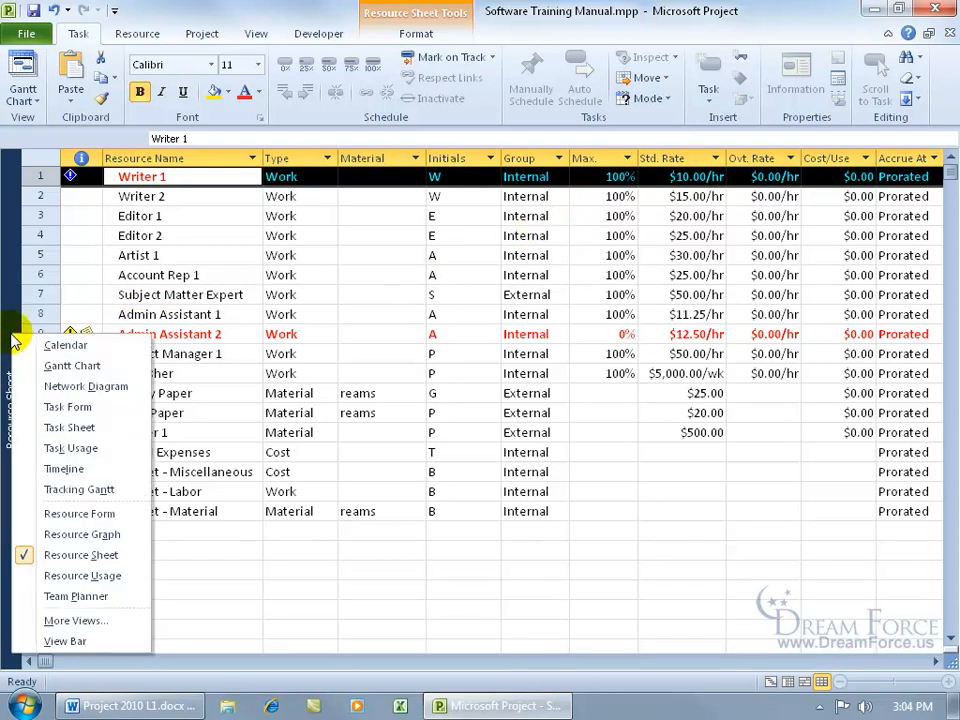
{"action": "left_click", "coordinate": [60, 535]}
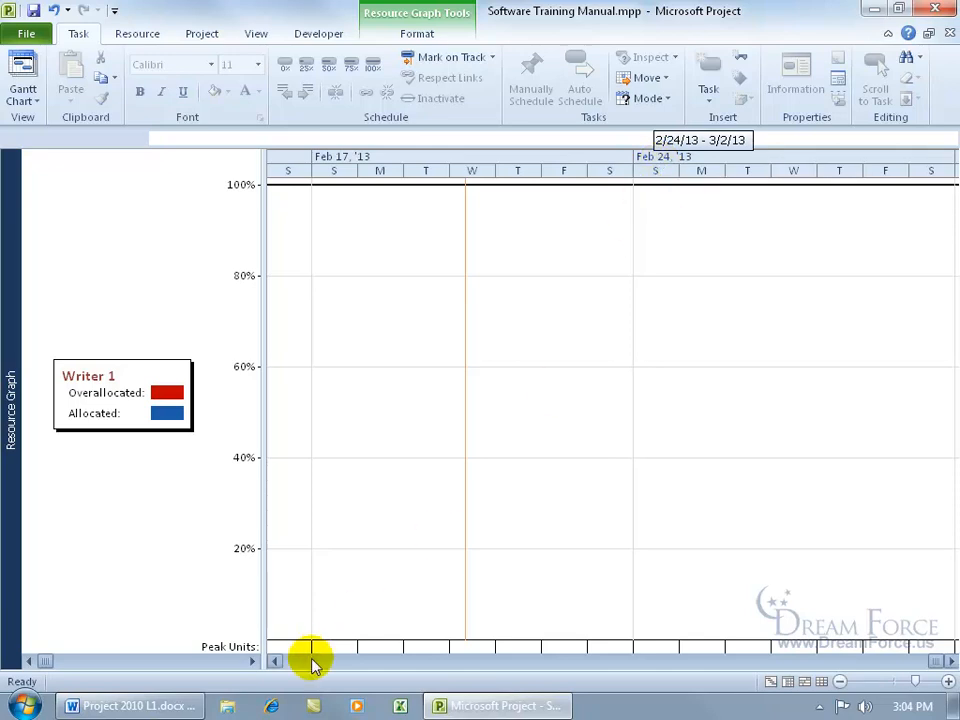
{"action": "left_click", "coordinate": [628, 668]}
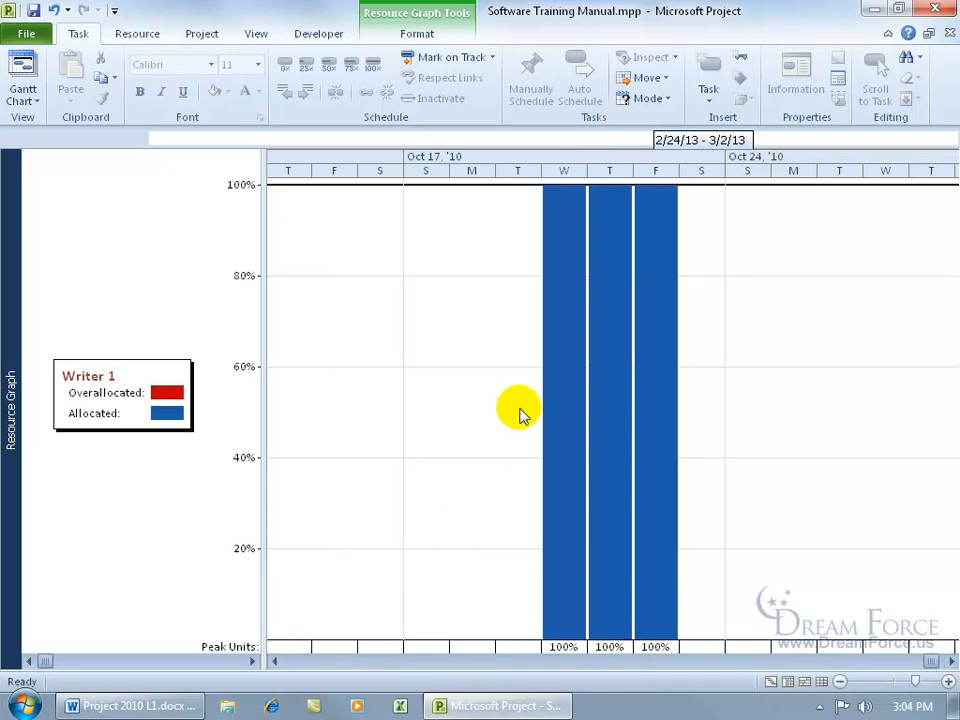
{"action": "left_click", "coordinate": [274, 662]}
{"action": "left_click_drag", "start_coordinate": [274, 663], "coordinate": [274, 663]}
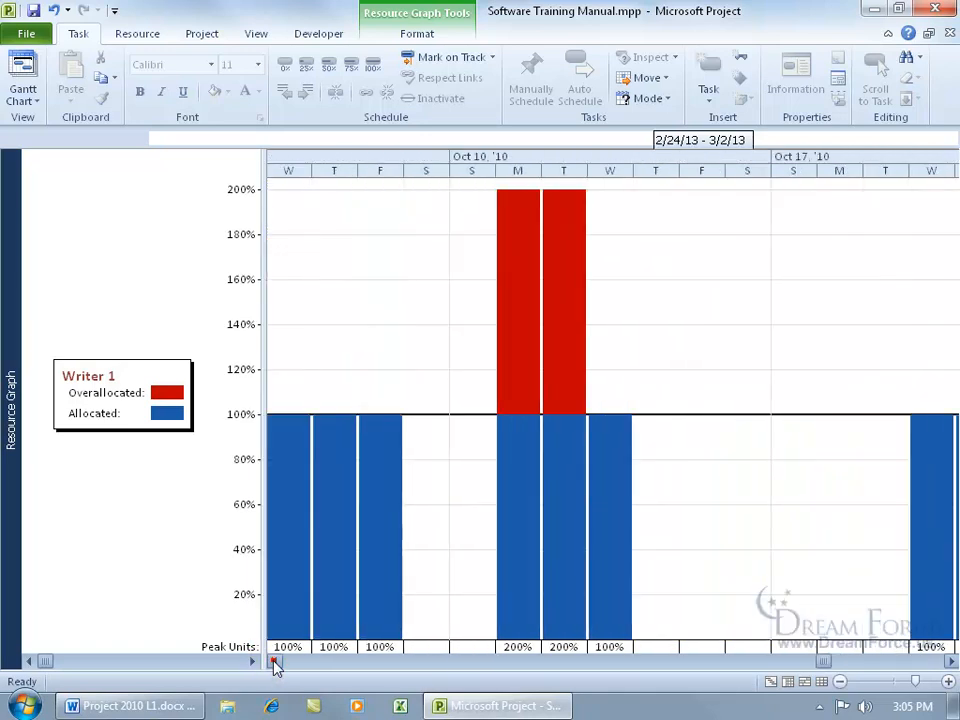
{"action": "left_click", "coordinate": [522, 342]}
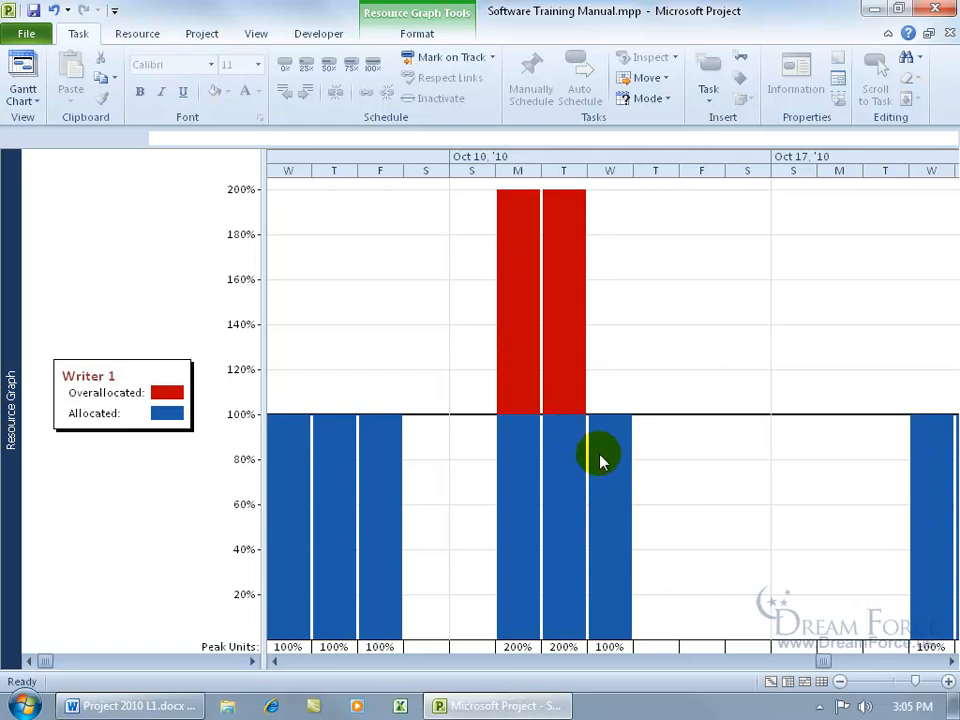
{"action": "left_click", "coordinate": [276, 661]}
{"action": "left_click_drag", "start_coordinate": [276, 662], "coordinate": [276, 662]}
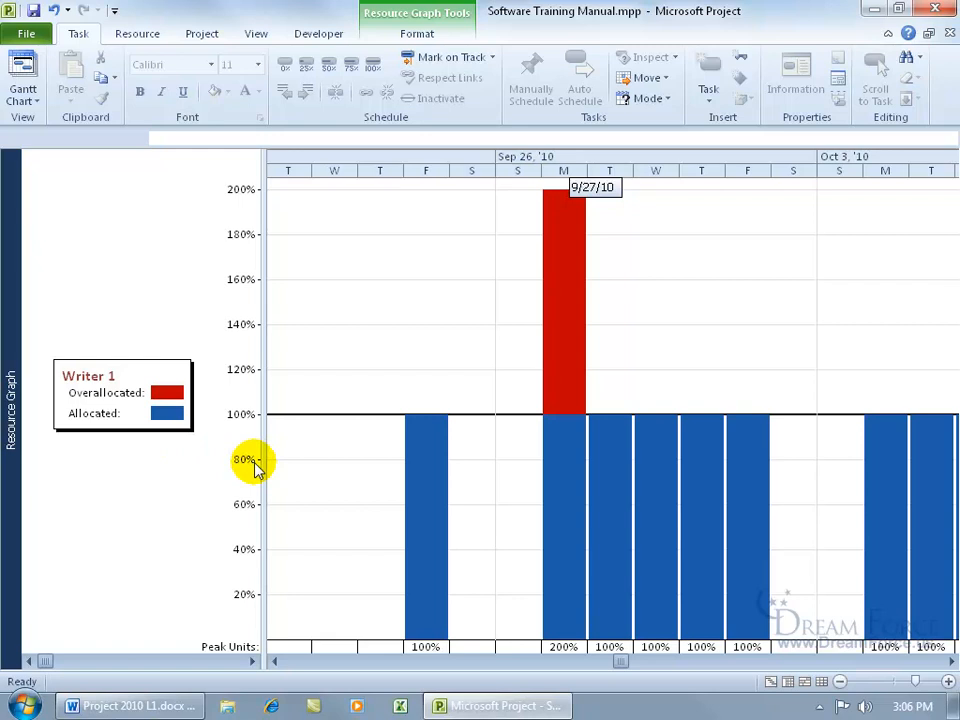
- Step through the resources in the graph from Writer 1 to Admin Assistant 2, checking each one's allocation
{"action": "left_click", "coordinate": [254, 661]}
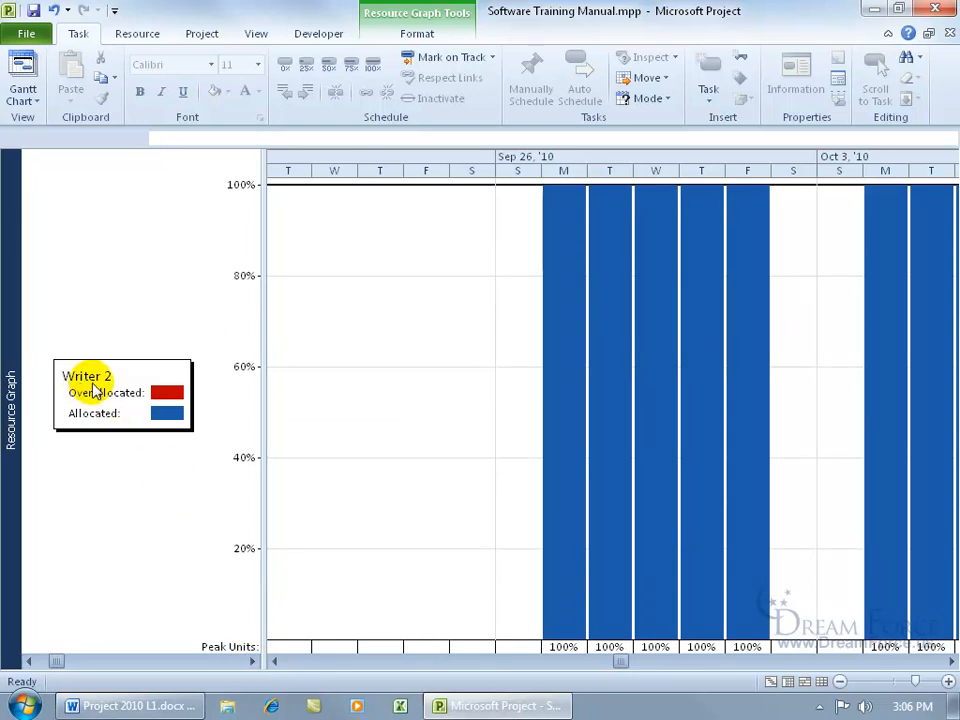
{"action": "left_click", "coordinate": [252, 661]}
{"action": "left_click", "coordinate": [252, 661]}
{"action": "left_click", "coordinate": [252, 661]}
{"action": "left_click", "coordinate": [252, 661]}
{"action": "left_click", "coordinate": [251, 662]}
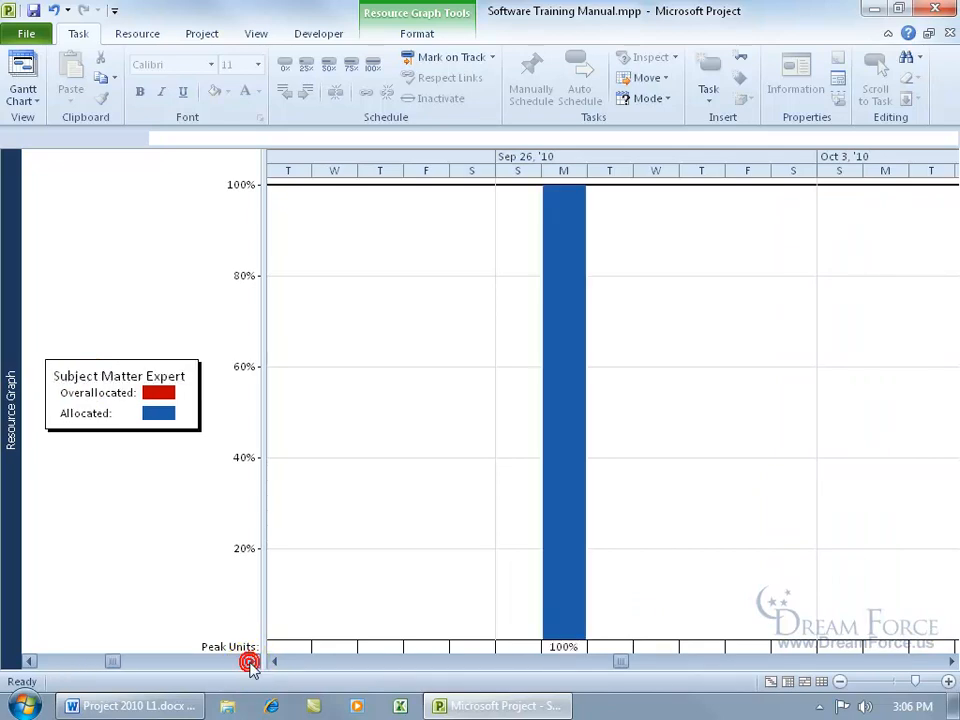
{"action": "left_click", "coordinate": [251, 662]}
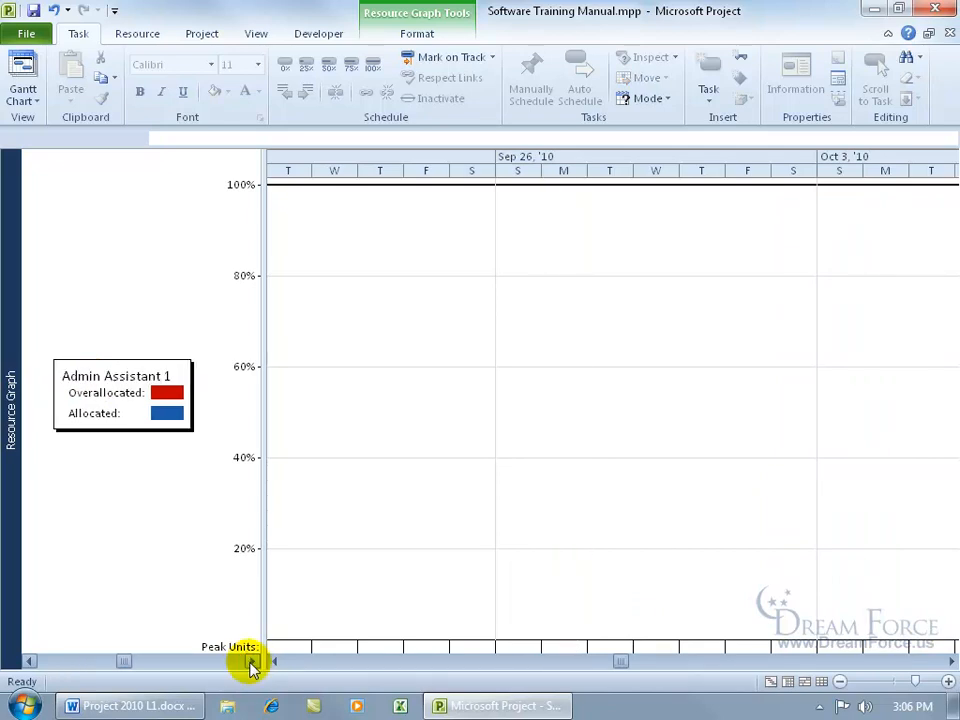
{"action": "left_click", "coordinate": [251, 662]}
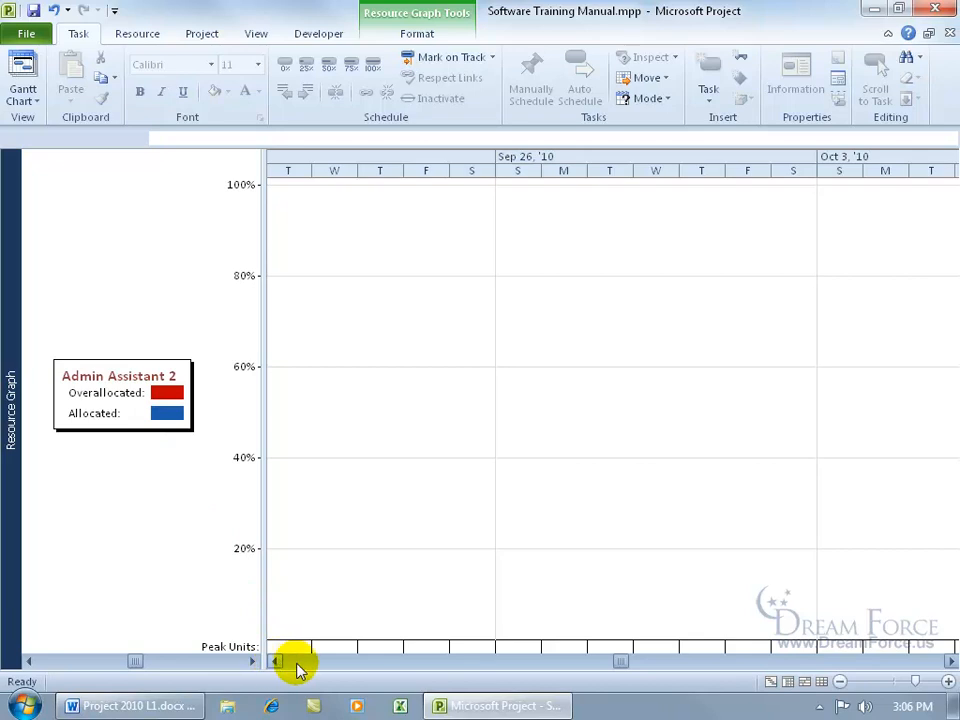
- Examine where Admin Assistant 2's availability begins and ends in the graph between mid-October and the end of November 2010
{"action": "left_click", "coordinate": [950, 661]}
{"action": "left_click", "coordinate": [950, 661]}
{"action": "left_click", "coordinate": [950, 661]}
{"action": "left_click", "coordinate": [950, 661]}
{"action": "left_click", "coordinate": [950, 661]}
{"action": "left_click", "coordinate": [950, 661]}
{"action": "left_click", "coordinate": [950, 661]}
{"action": "left_click", "coordinate": [950, 661]}
{"action": "left_click", "coordinate": [950, 661]}
{"action": "left_click", "coordinate": [950, 661]}
{"action": "left_click", "coordinate": [950, 661]}
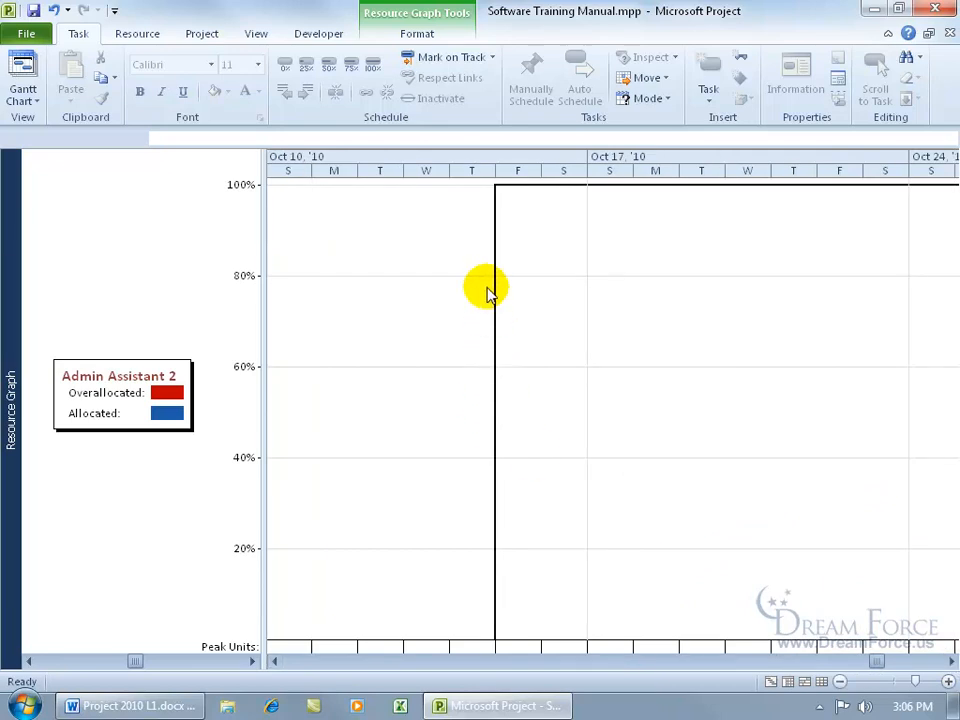
{"action": "left_click", "coordinate": [490, 176]}
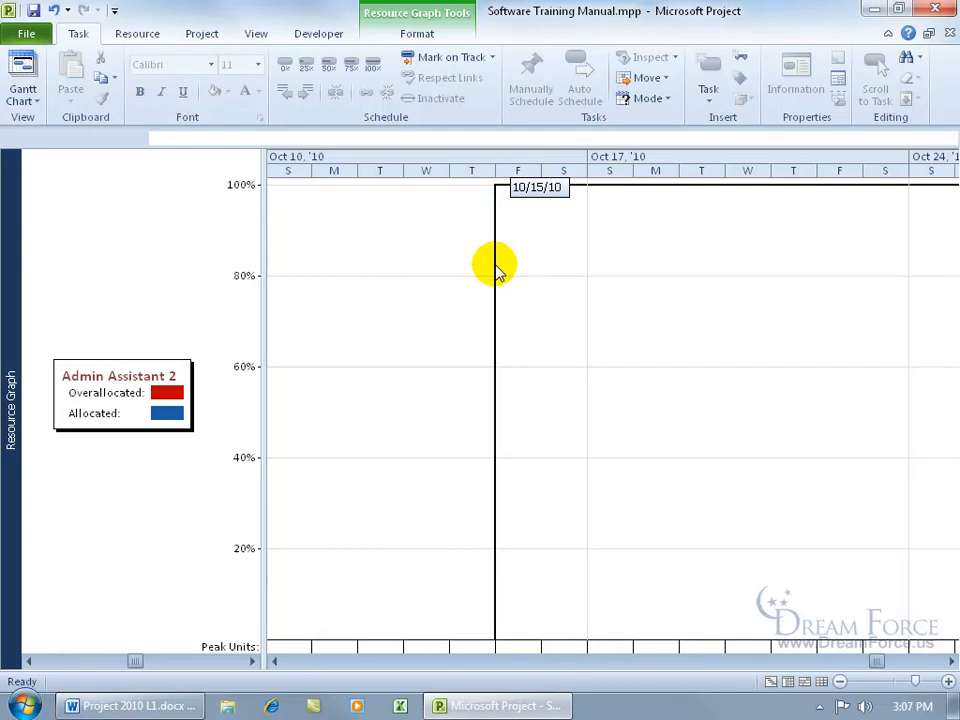
{"action": "left_click", "coordinate": [952, 661]}
{"action": "left_click_drag", "start_coordinate": [952, 661], "coordinate": [952, 664]}
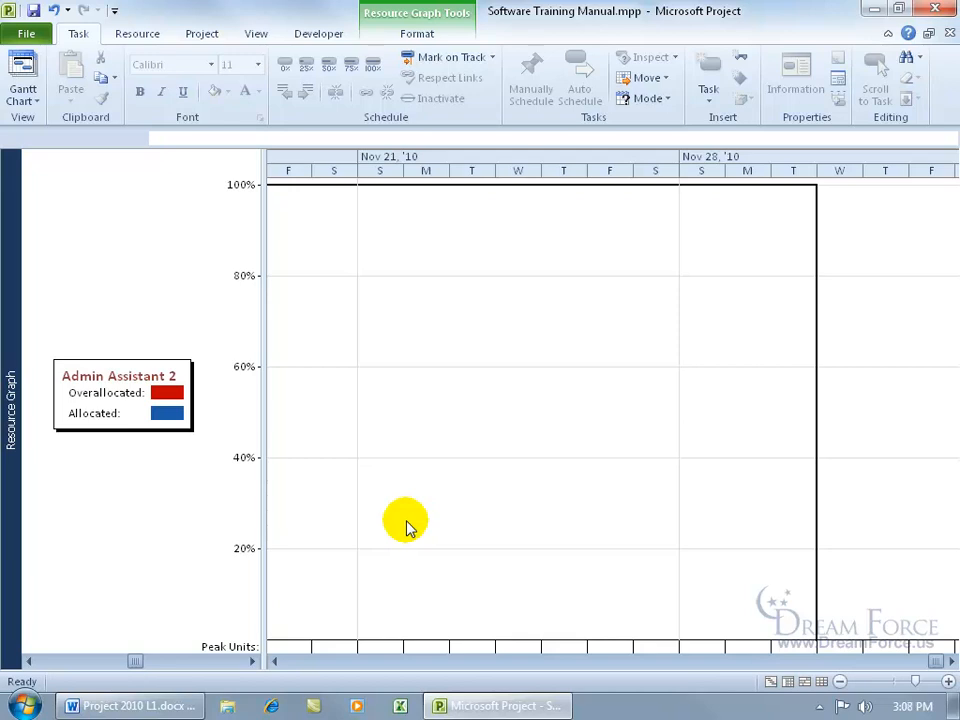
- Switch to the Team Planner view and review Writer 1's scheduled tasks from early September to mid-October 2010
{"action": "right_click", "coordinate": [12, 430]}
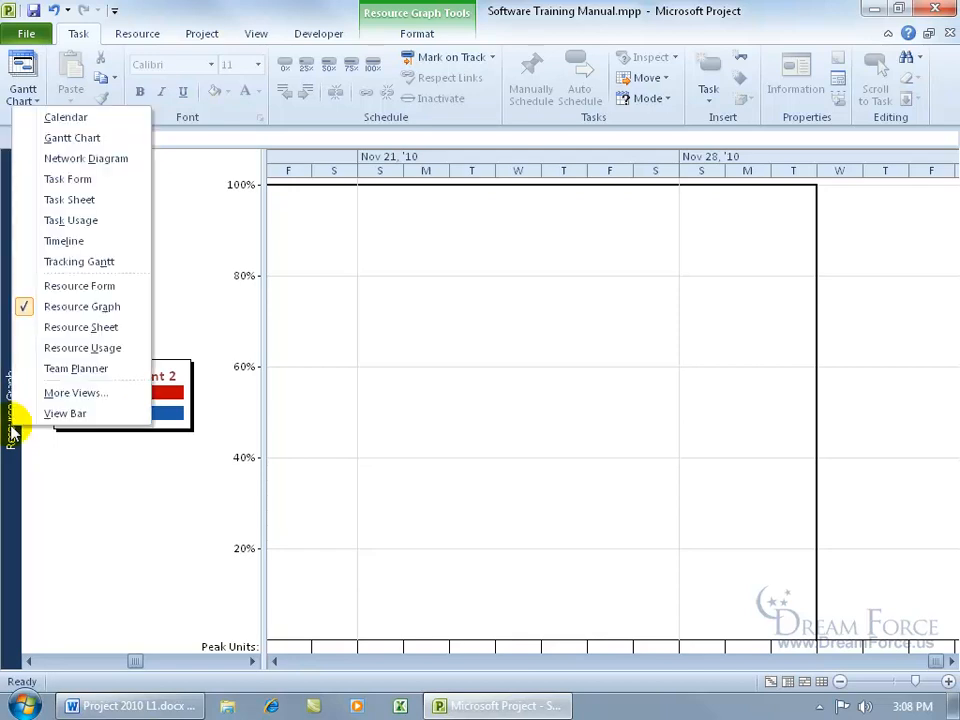
{"action": "left_click", "coordinate": [58, 370]}
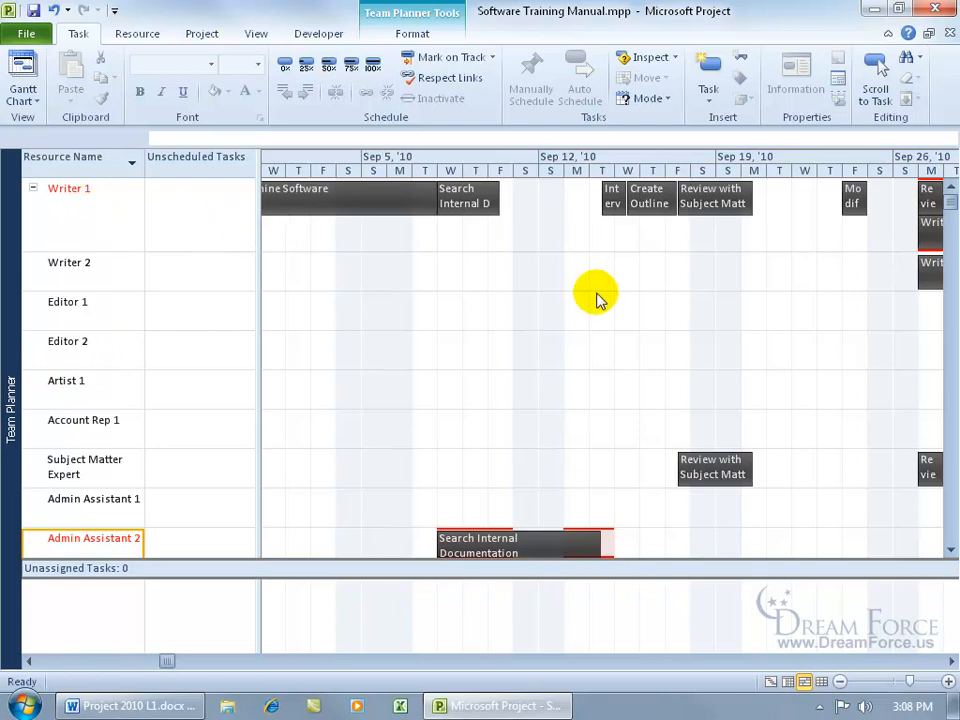
{"action": "mouse_move", "coordinate": [379, 204]}
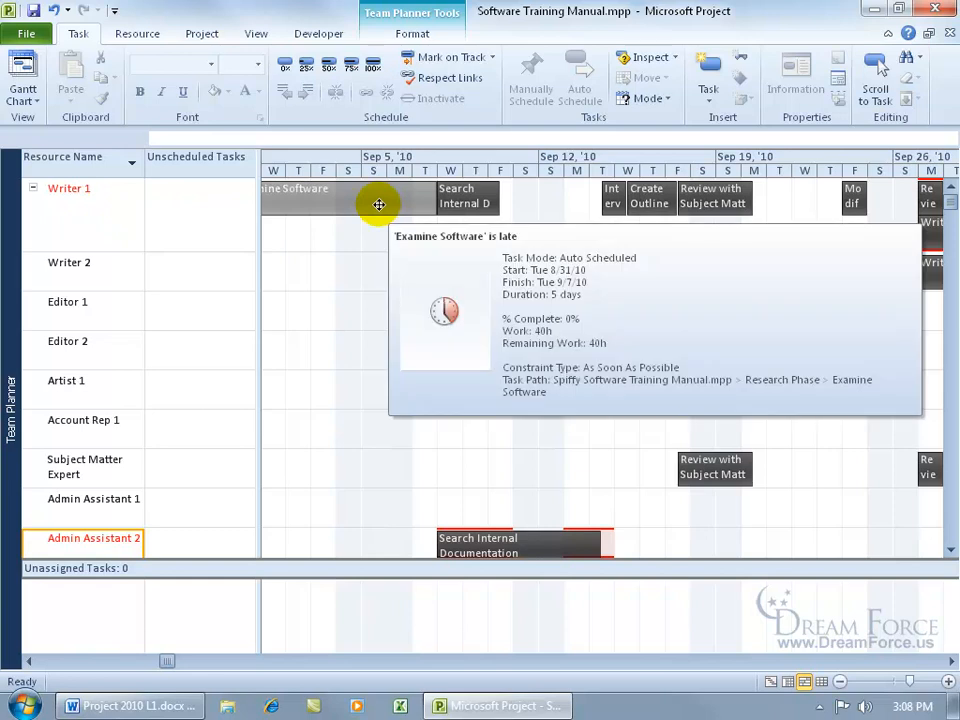
{"action": "mouse_move", "coordinate": [463, 207]}
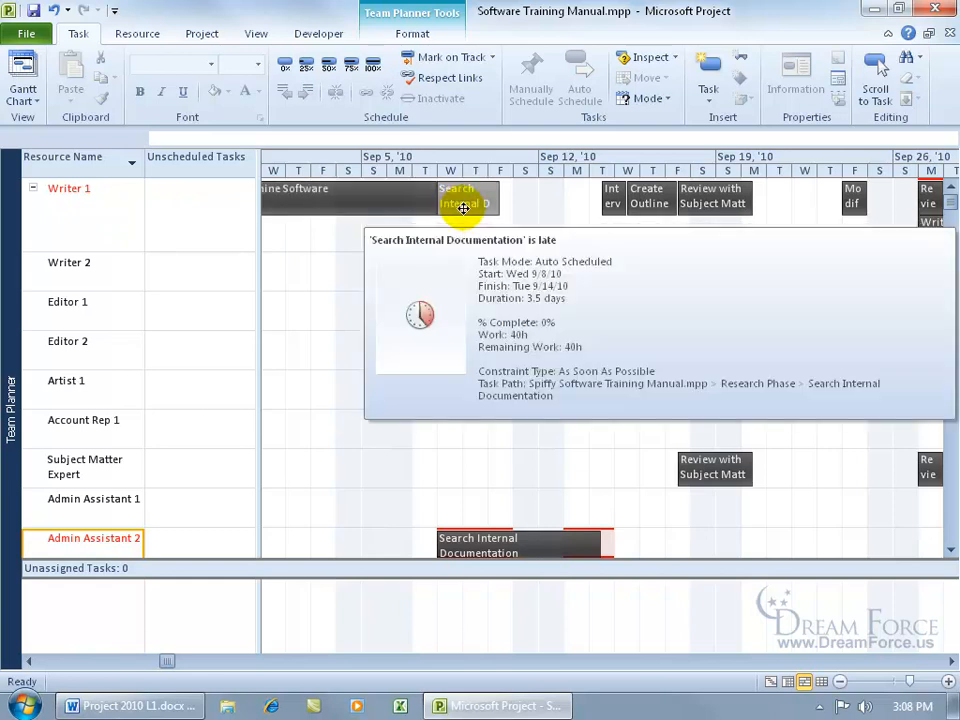
{"action": "mouse_move", "coordinate": [608, 197]}
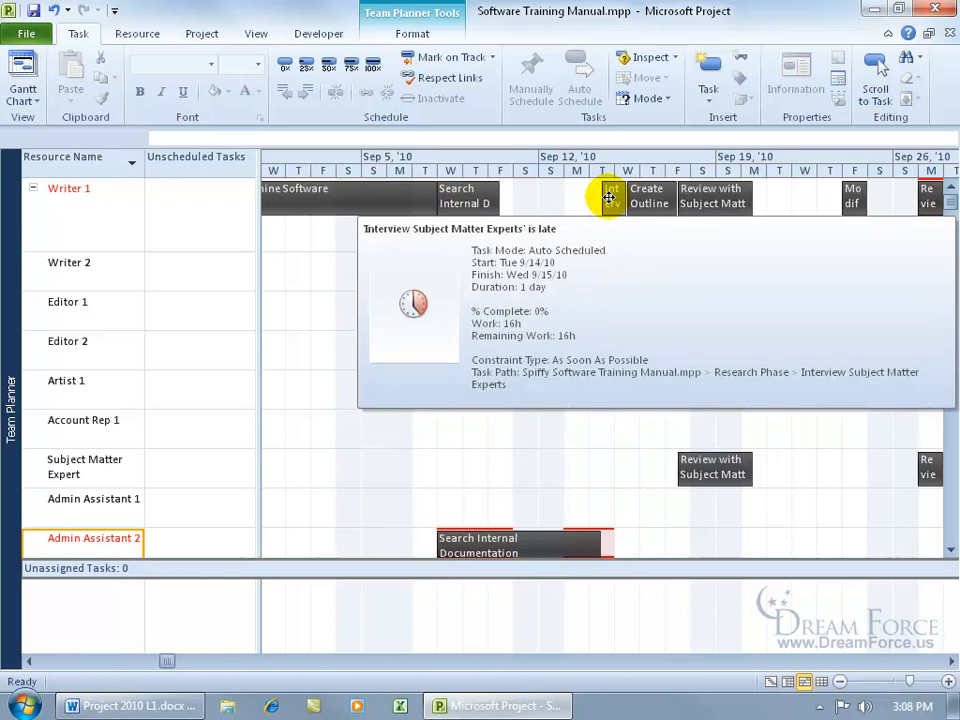
{"action": "left_click", "coordinate": [951, 661]}
{"action": "left_click_drag", "start_coordinate": [951, 661], "coordinate": [951, 661]}
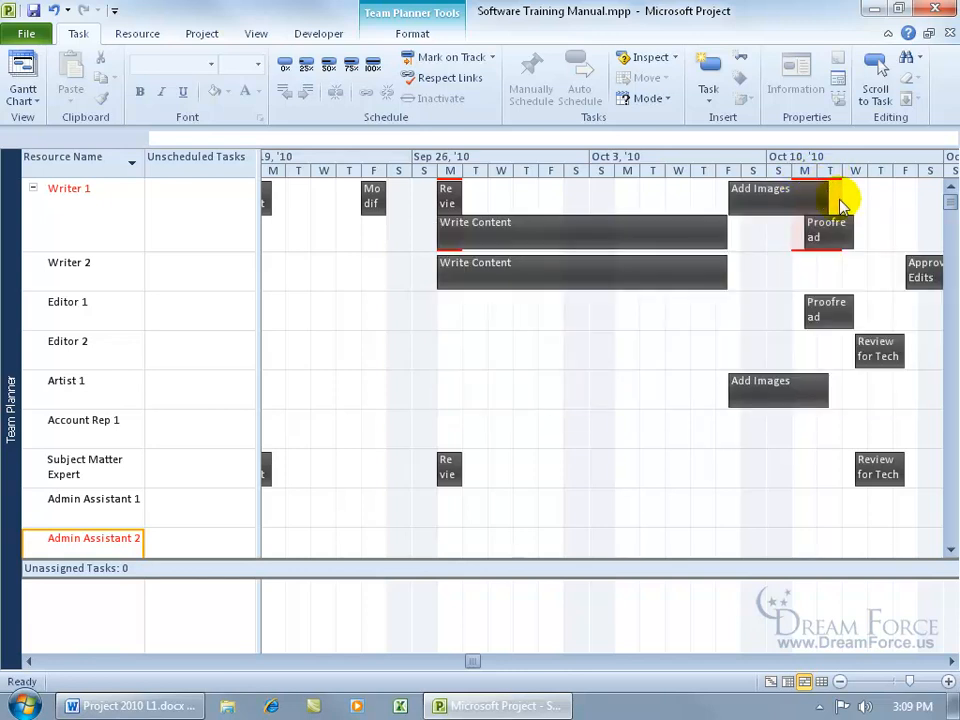
- Inspect the predecessor and lag of Writer 1's Proofread task in its task information, and close the dialog
{"action": "mouse_move", "coordinate": [844, 236]}
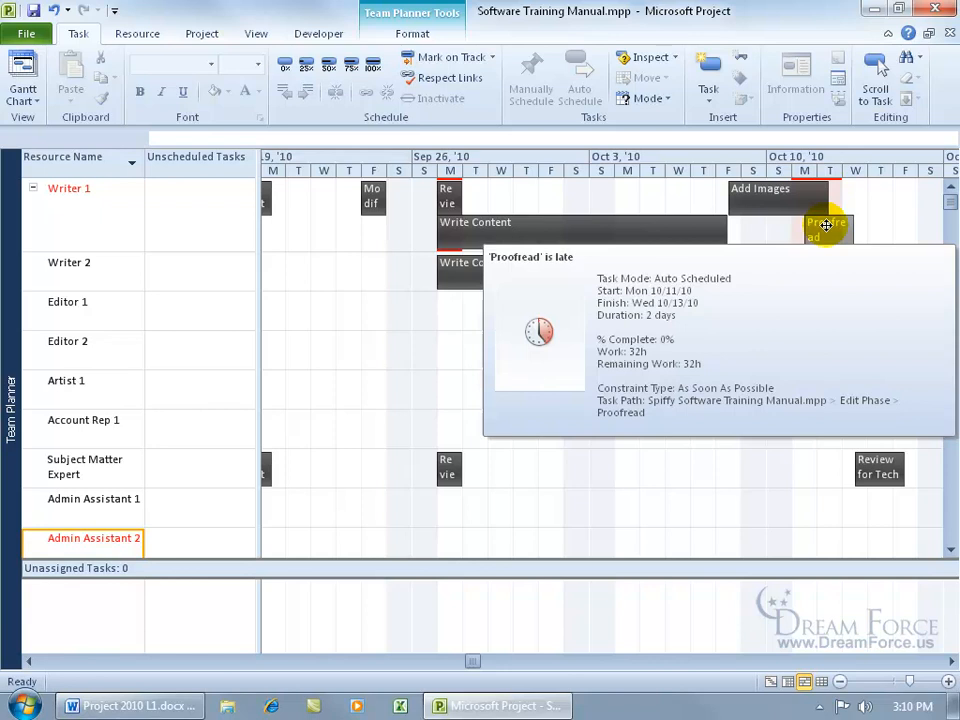
{"action": "double_click", "coordinate": [825, 224]}
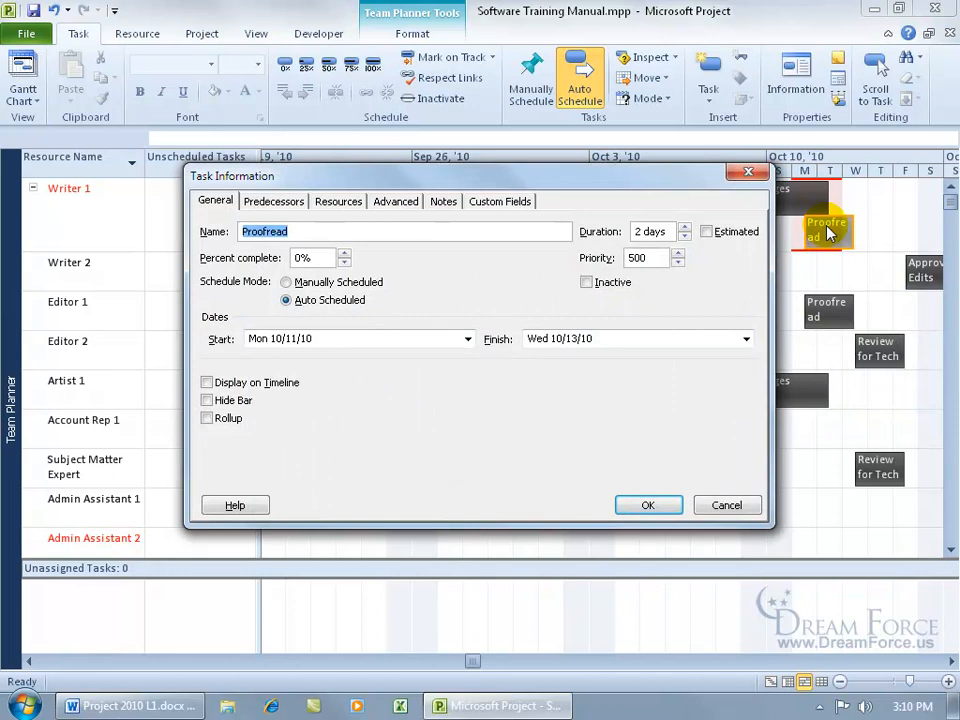
{"action": "left_click", "coordinate": [292, 204]}
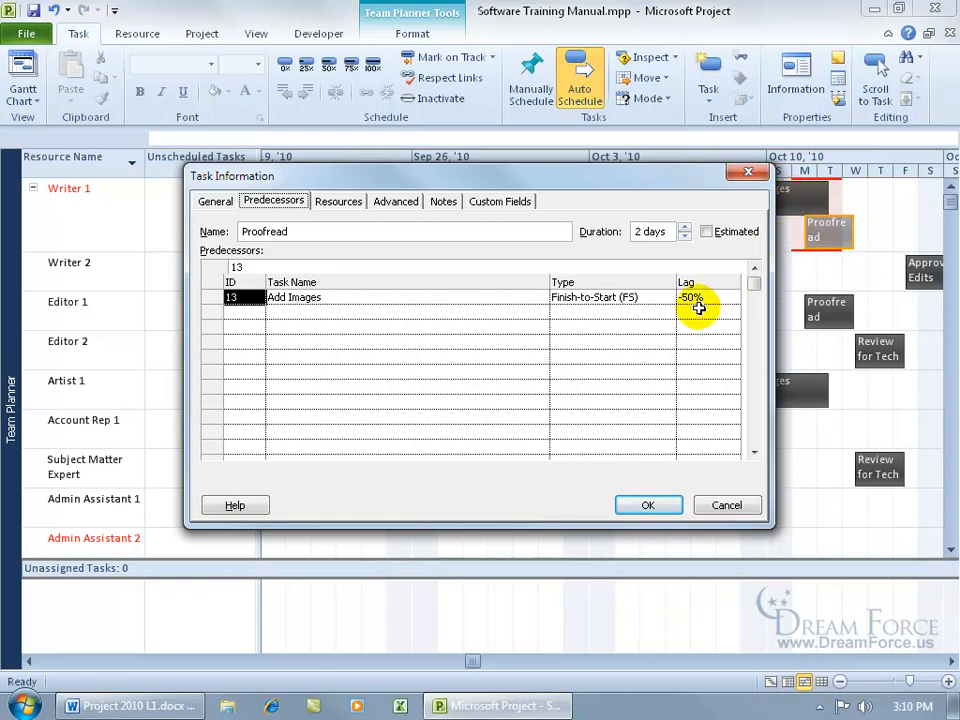
{"action": "left_click_drag", "start_coordinate": [690, 182], "coordinate": [613, 214]}
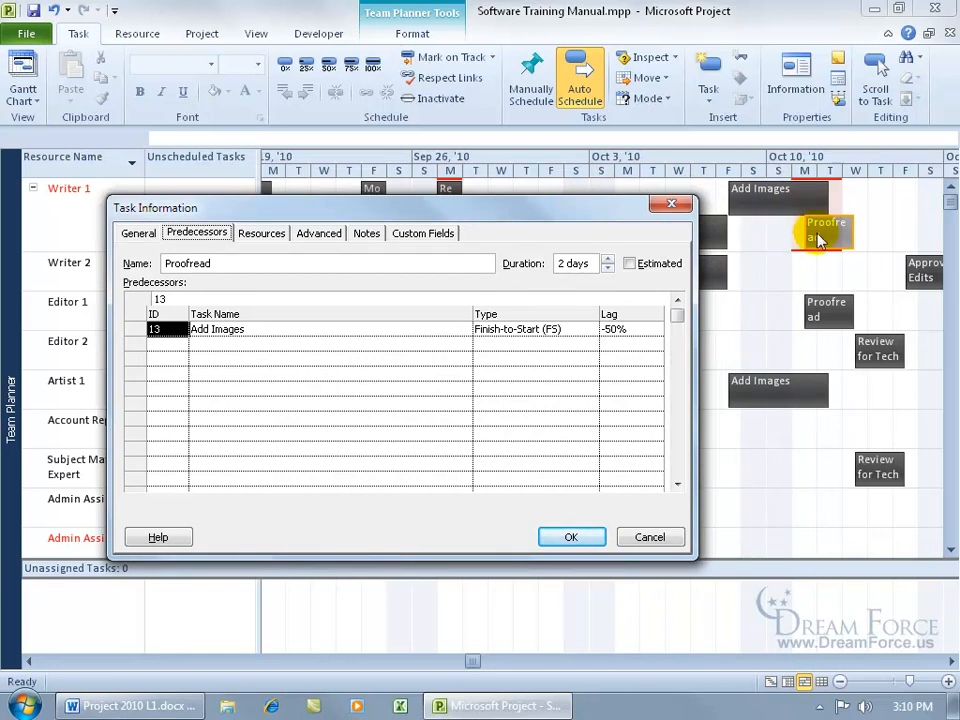
{"action": "left_click", "coordinate": [671, 204]}
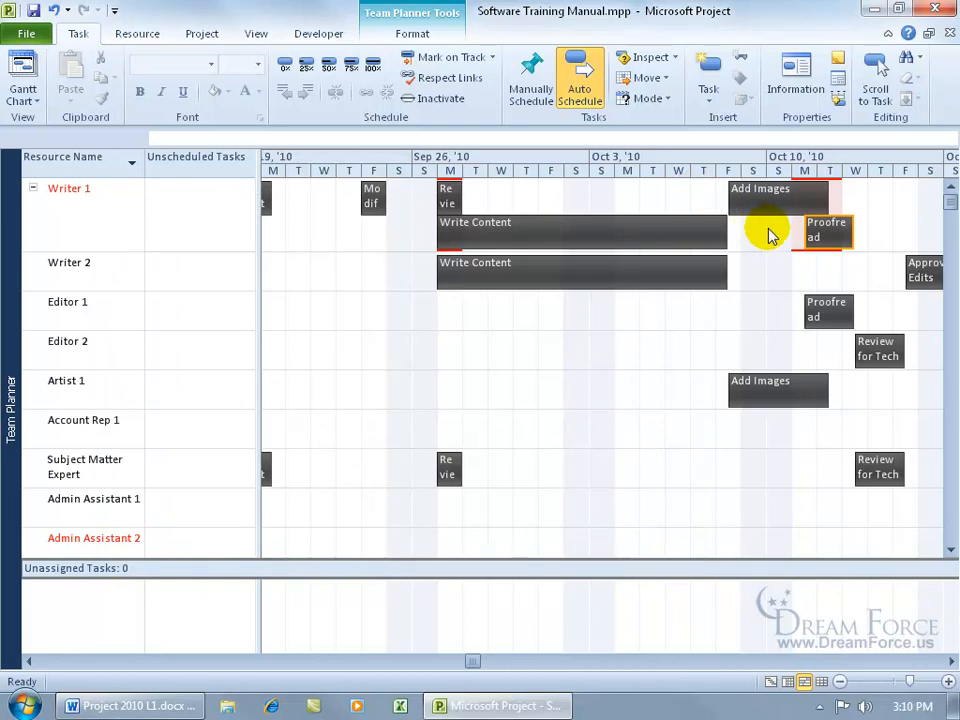
- Compare the schedule of Writer 1's Add Images task with the overlapping Proofread task, leaving no task selected
{"action": "mouse_move", "coordinate": [814, 197]}
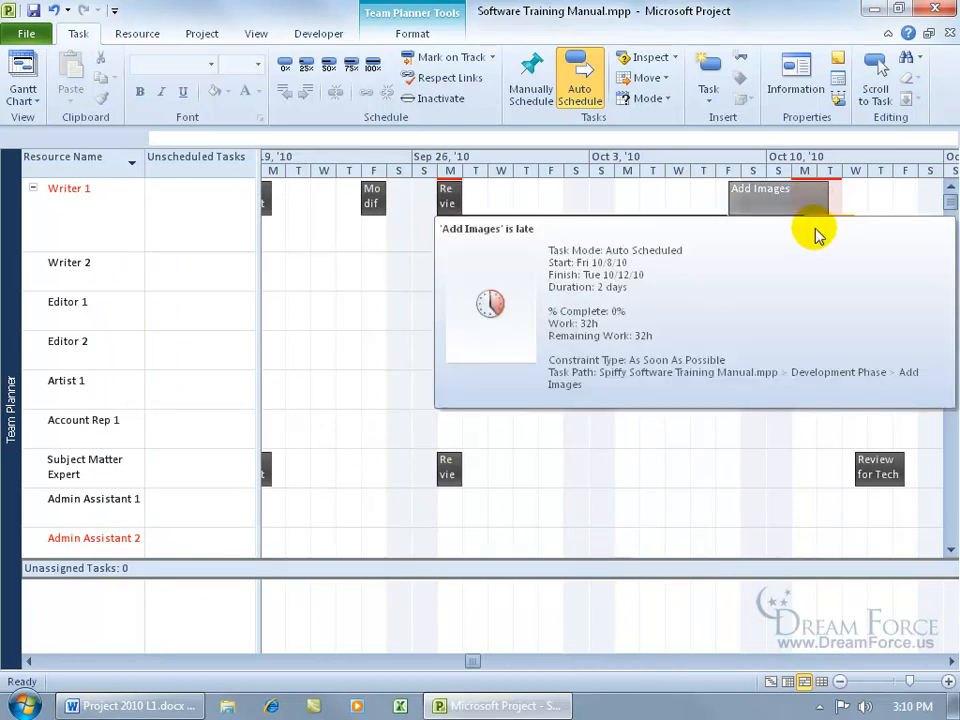
{"action": "left_click", "coordinate": [812, 423]}
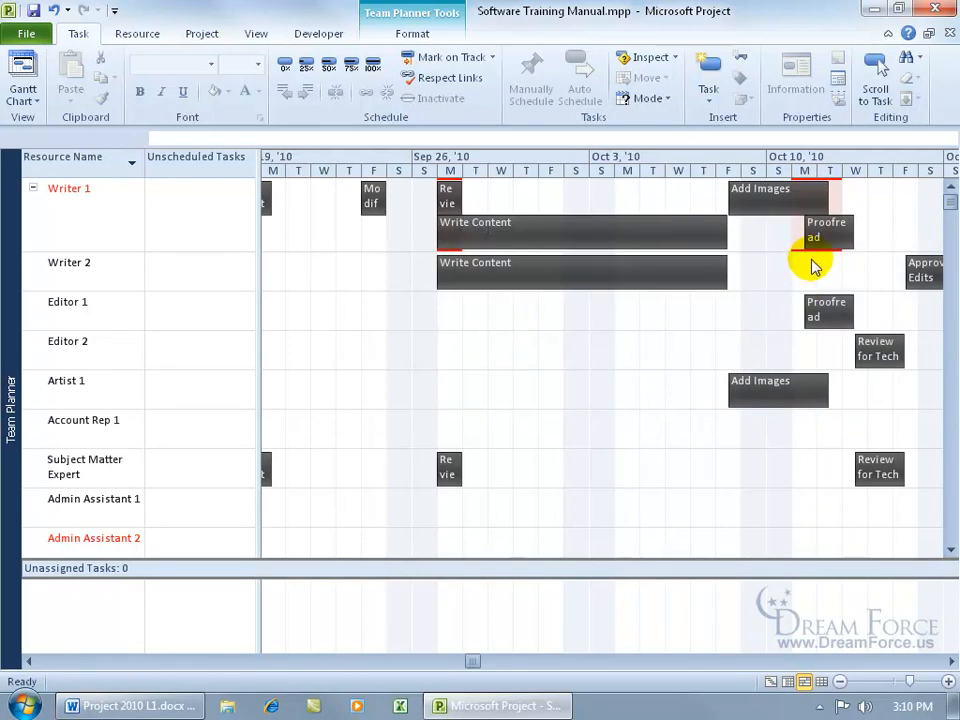
{"action": "mouse_move", "coordinate": [814, 197]}
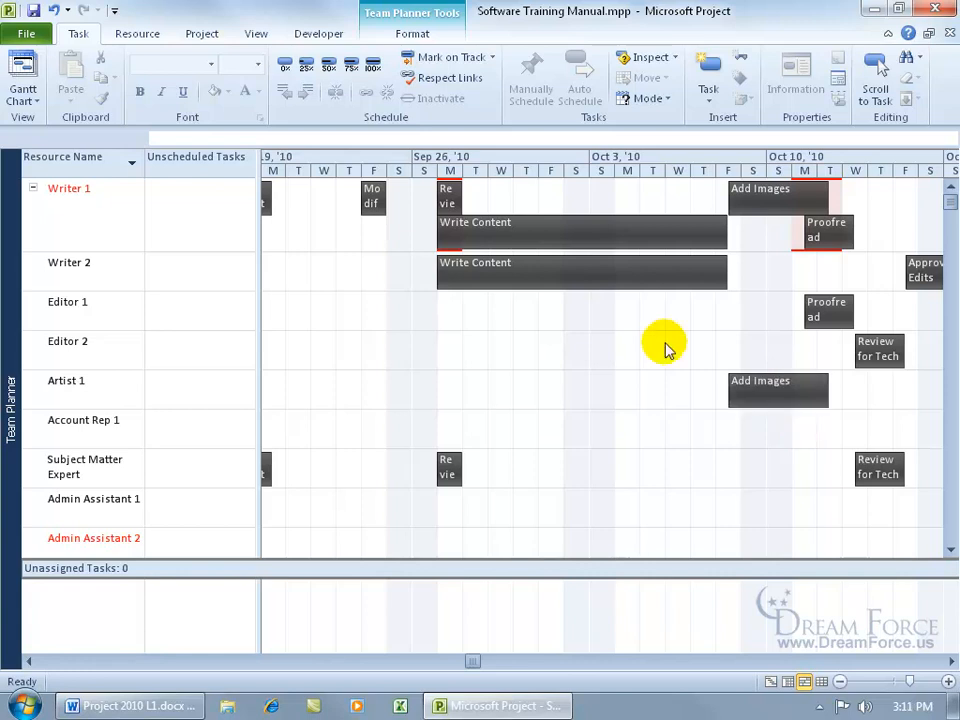
- Switch to the Resource Usage view and search for the next overallocation, dismissing the message at the end of the search
{"action": "right_click", "coordinate": [10, 350]}
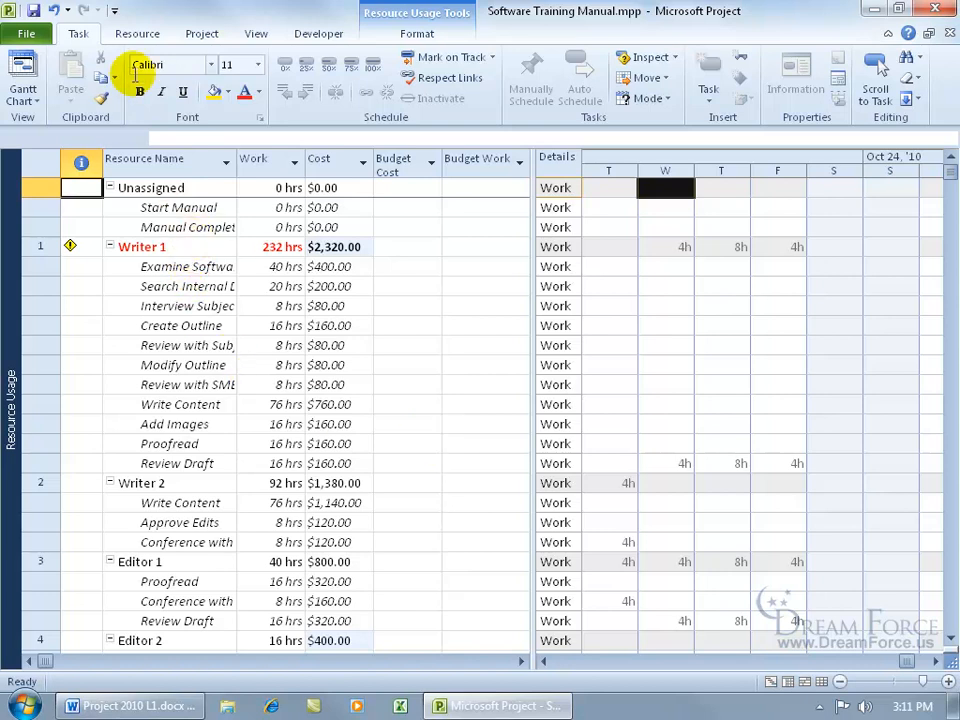
{"action": "left_click", "coordinate": [137, 33]}
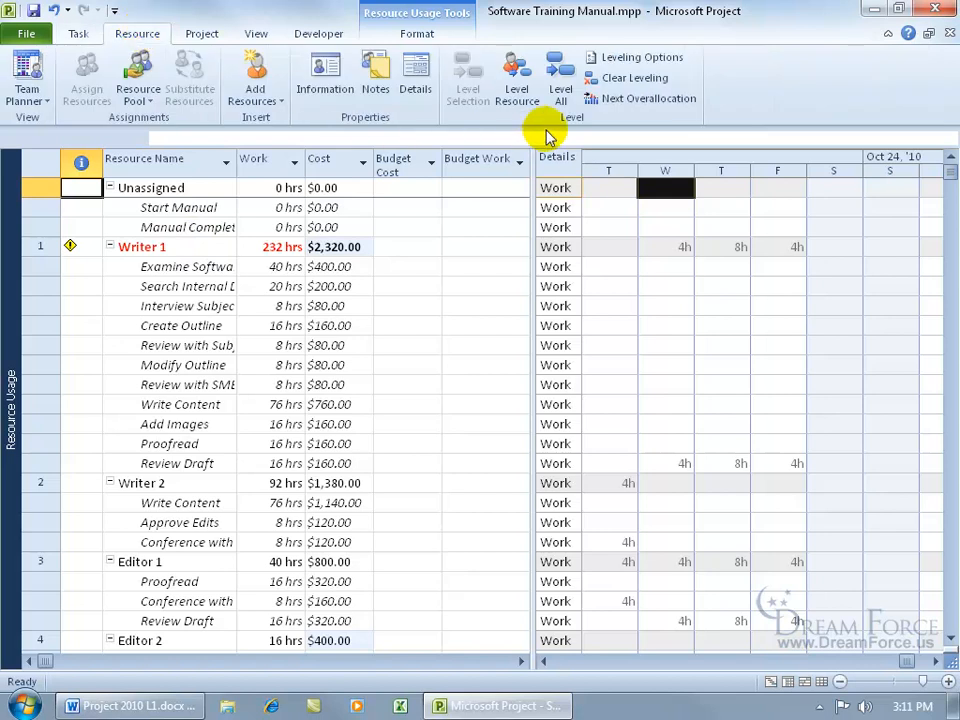
{"action": "left_click", "coordinate": [628, 102]}
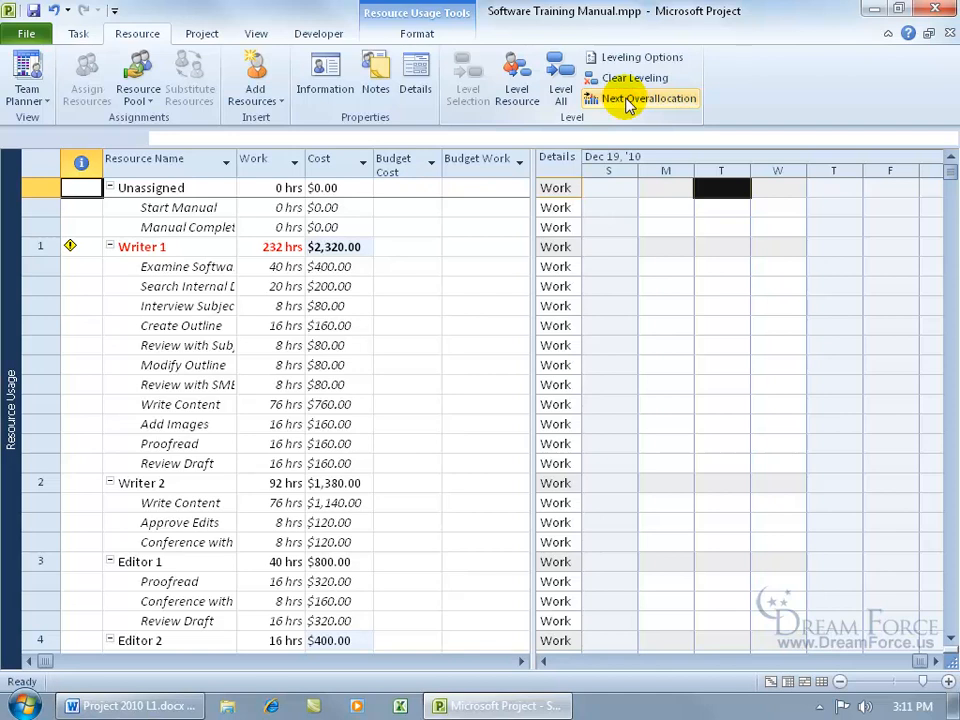
{"action": "left_click", "coordinate": [628, 102]}
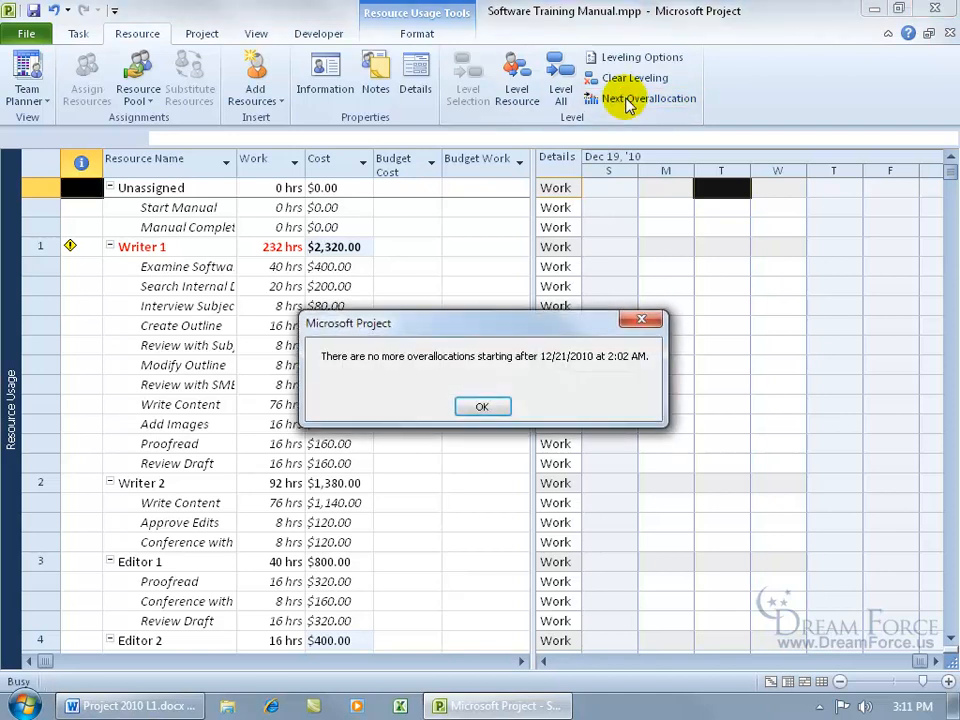
{"action": "left_click", "coordinate": [484, 408]}
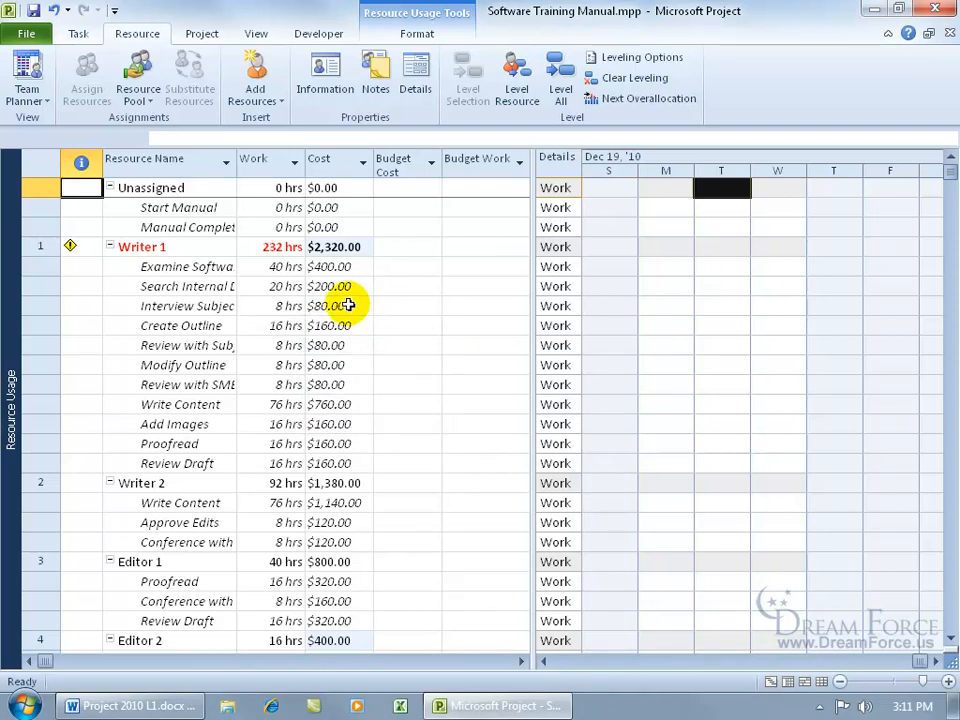
- Scroll the timesheet in turn to Writer 1's Examine Software, Search Internal Documentation and Interview Subject Matter Experts assignments to review their daily hours
{"action": "left_click", "coordinate": [200, 266]}
{"action": "left_click_drag", "start_coordinate": [200, 266], "coordinate": [172, 232]}
{"action": "left_click", "coordinate": [78, 34]}
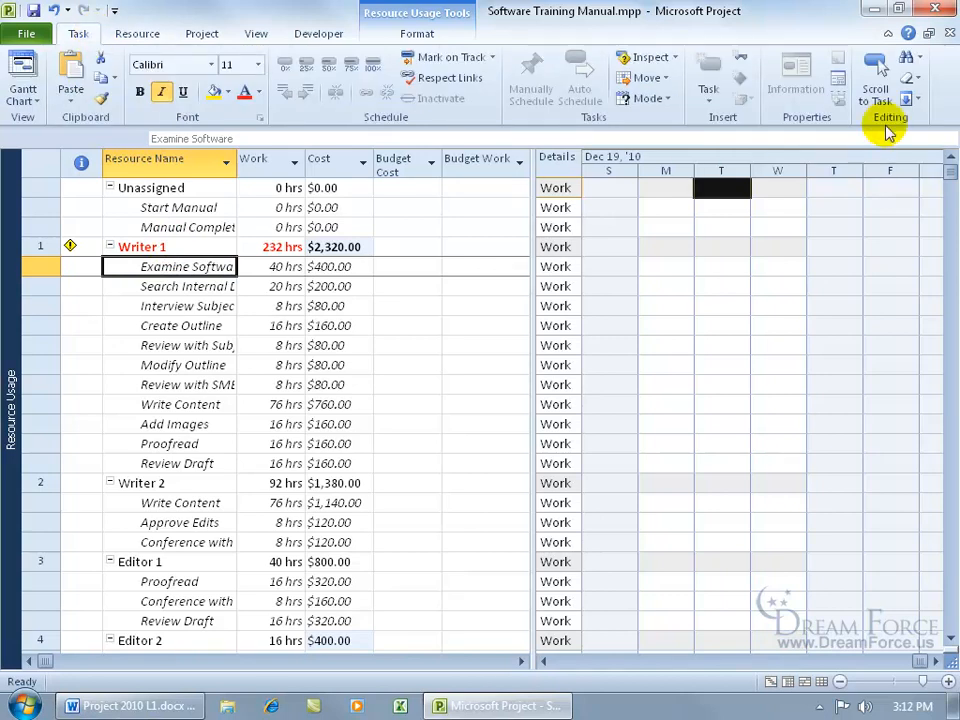
{"action": "left_click", "coordinate": [877, 72]}
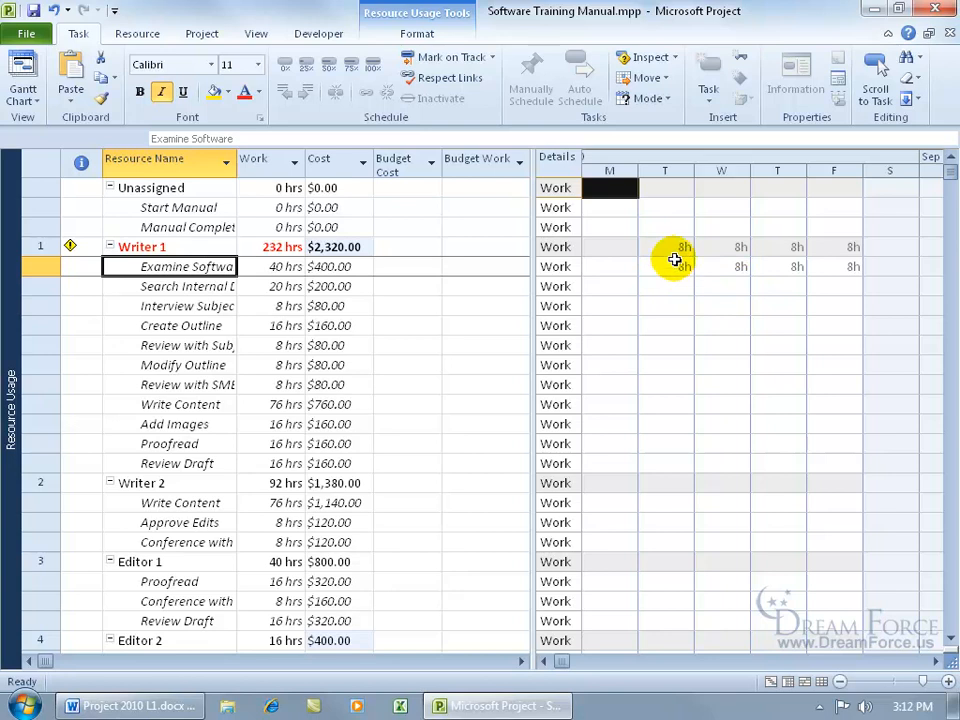
{"action": "left_click", "coordinate": [189, 284]}
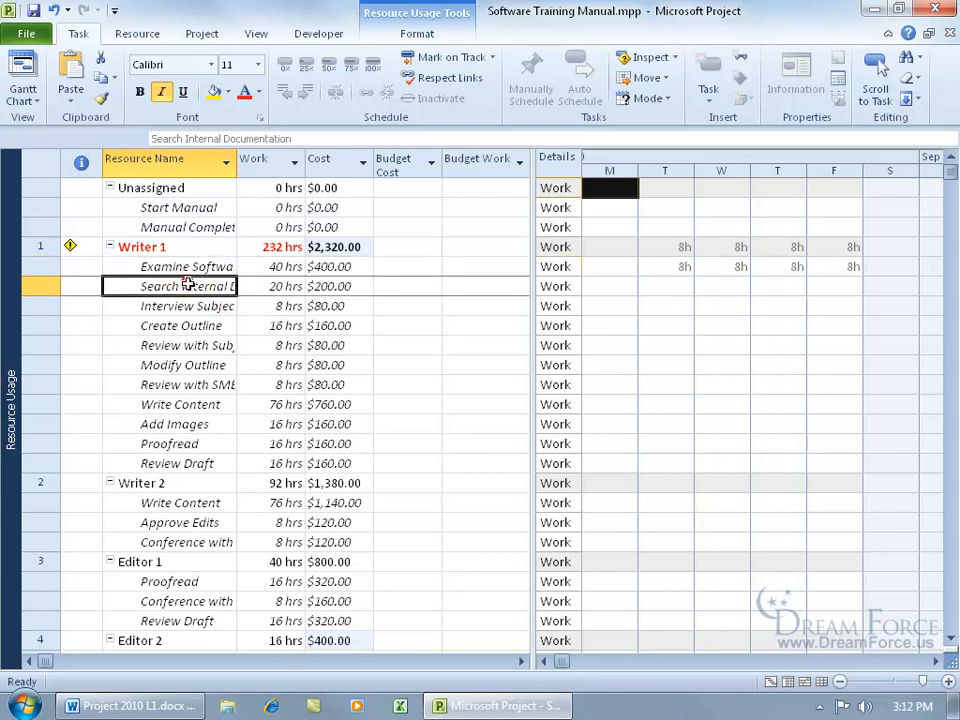
{"action": "left_click", "coordinate": [876, 88]}
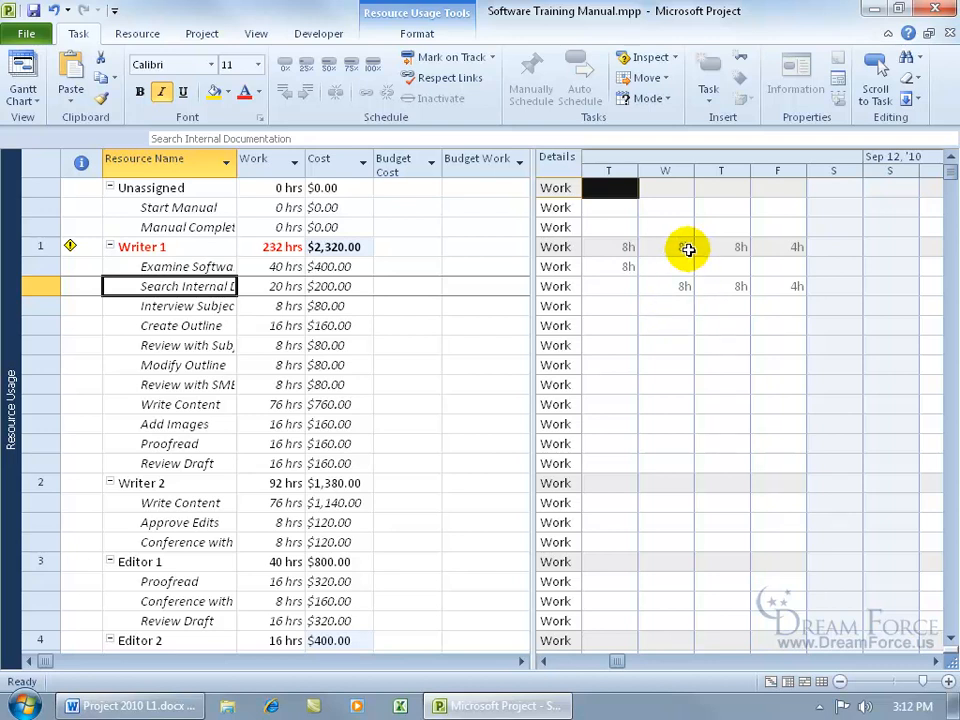
{"action": "left_click", "coordinate": [217, 307]}
{"action": "left_click", "coordinate": [878, 78]}
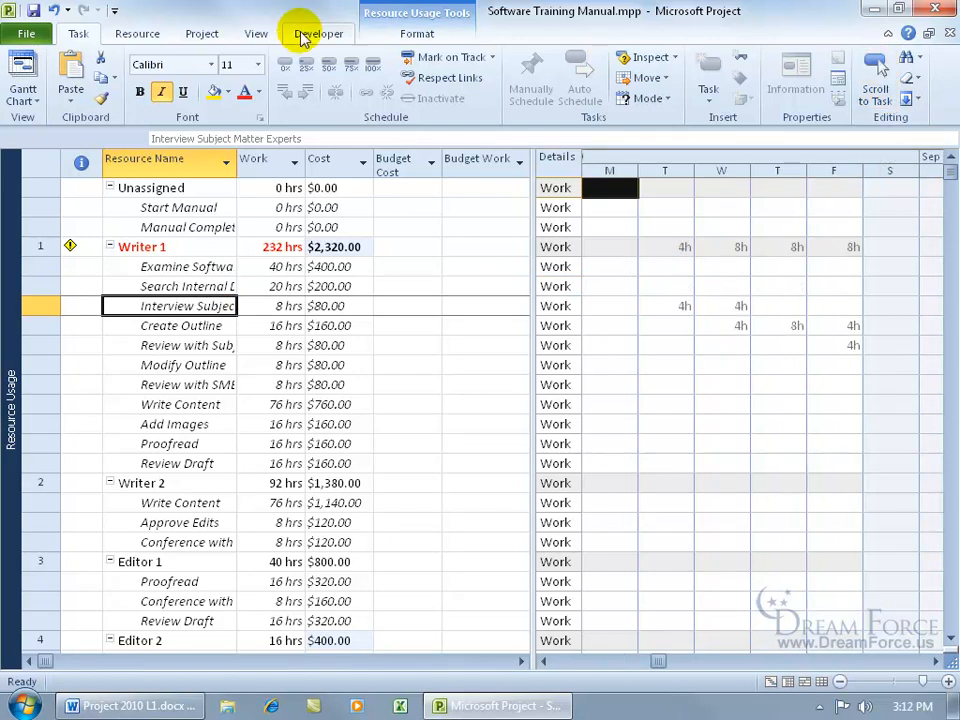
- Search for the next overallocation again from Writer 1's Interview Subject Matter Experts assignment and dismiss the message
{"action": "left_click", "coordinate": [152, 34]}
{"action": "left_click", "coordinate": [630, 100]}
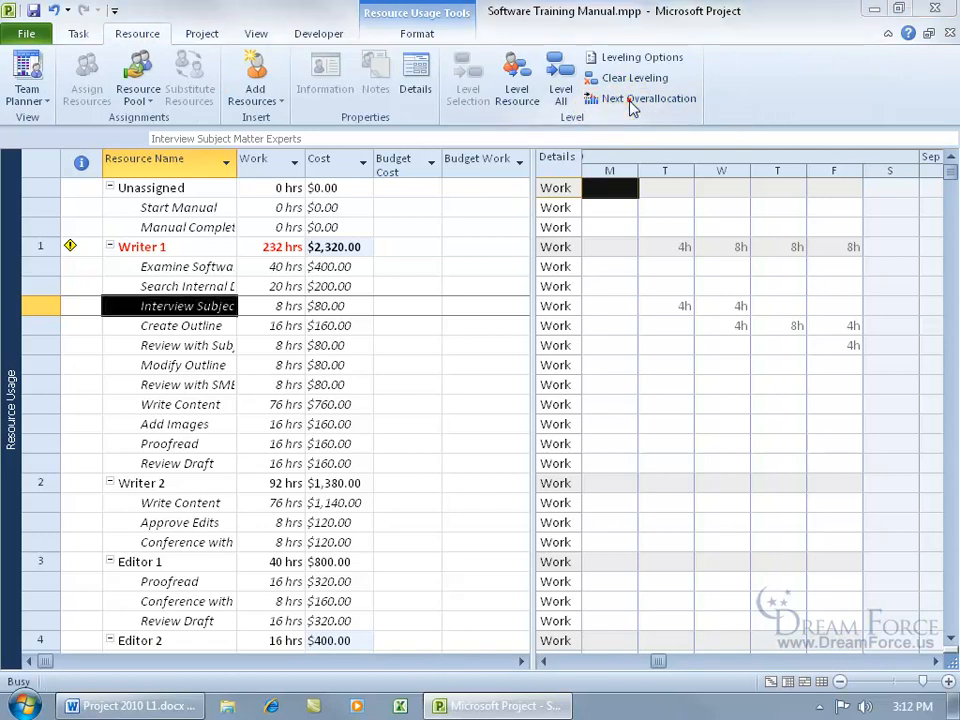
{"action": "left_click", "coordinate": [482, 407]}
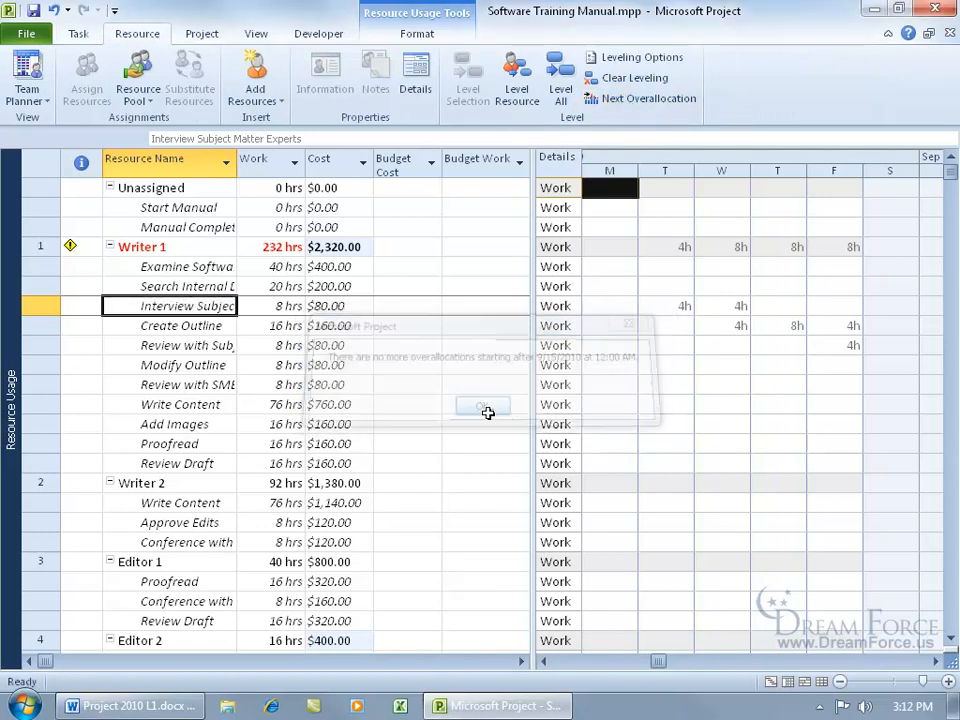
- Bring the daily hours of Writer 1's Create Outline, Review with Subject Matter Expert and Modify Outline assignments into view in turn
{"action": "left_click", "coordinate": [135, 325]}
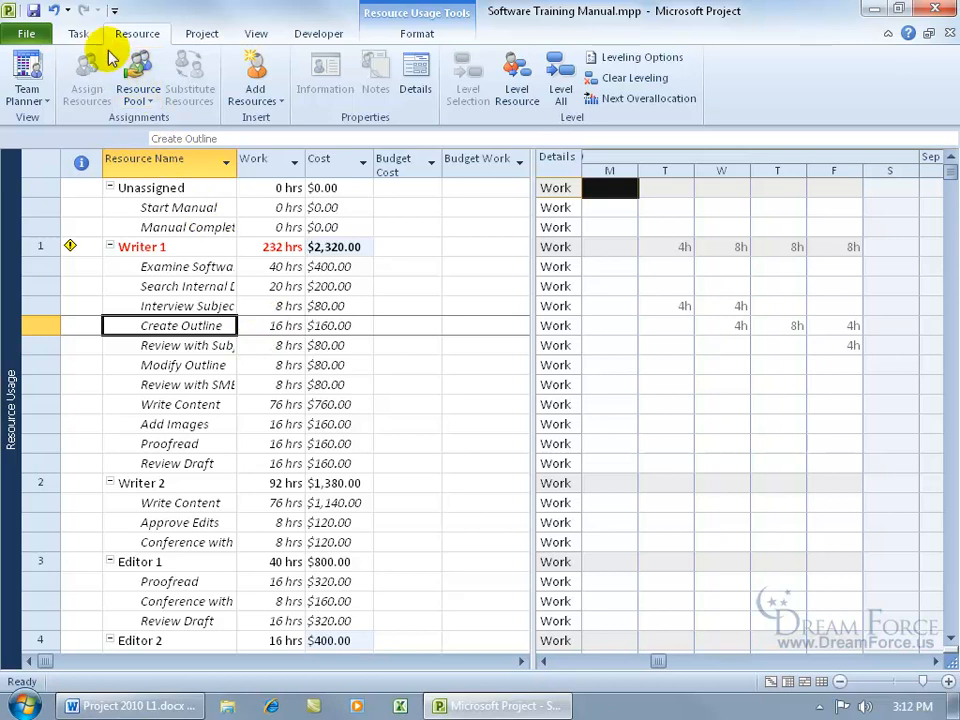
{"action": "left_click", "coordinate": [84, 32]}
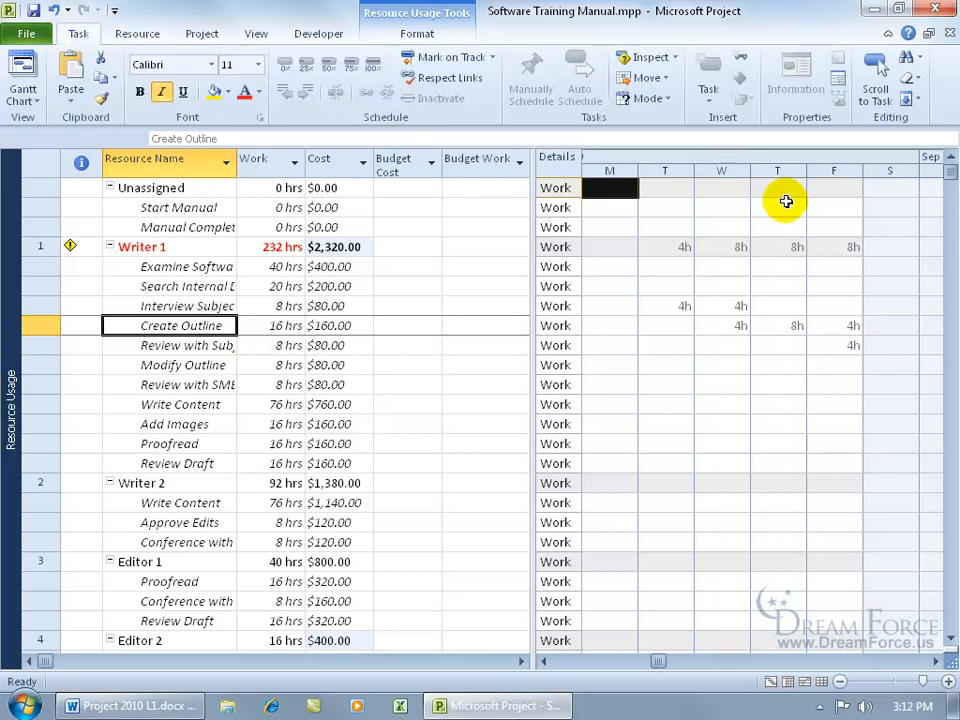
{"action": "left_click", "coordinate": [885, 92]}
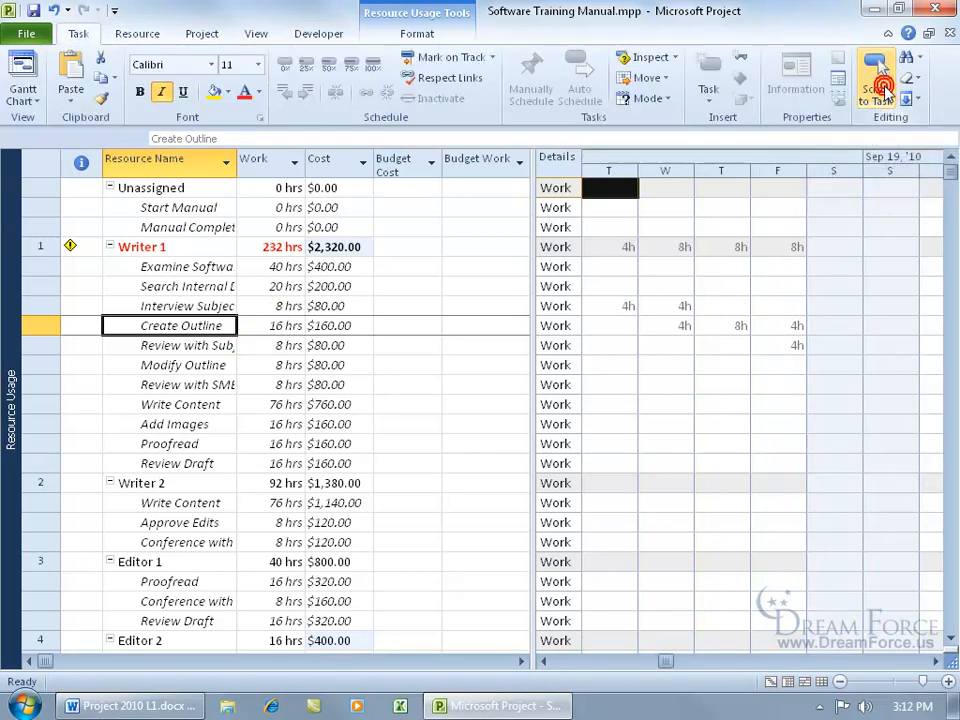
{"action": "left_click", "coordinate": [208, 345]}
{"action": "left_click", "coordinate": [878, 72]}
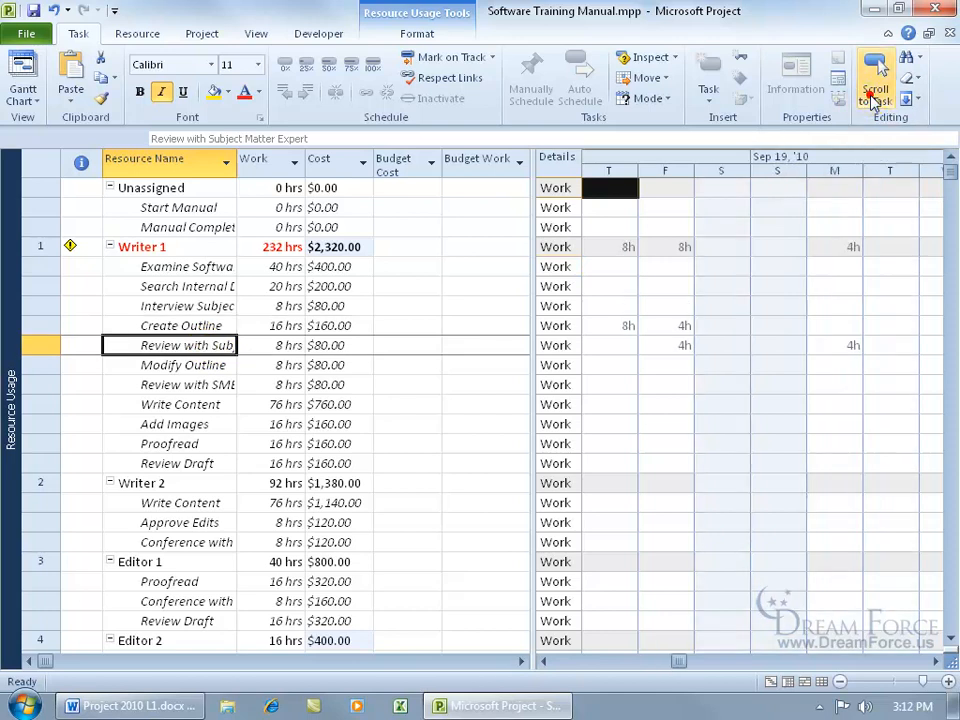
{"action": "left_click", "coordinate": [213, 365]}
{"action": "left_click", "coordinate": [875, 70]}
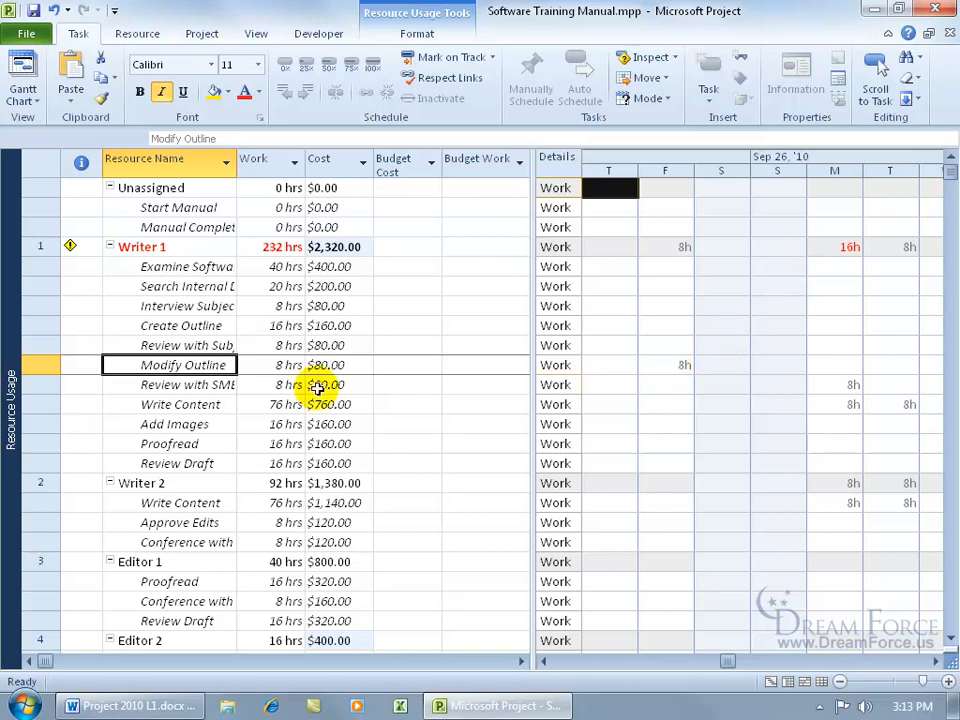
- Examine Writer 1's daily hours for Review with SME and Add Images, selecting the Add Images hours on Monday of the October 10 week
{"action": "left_click", "coordinate": [172, 384]}
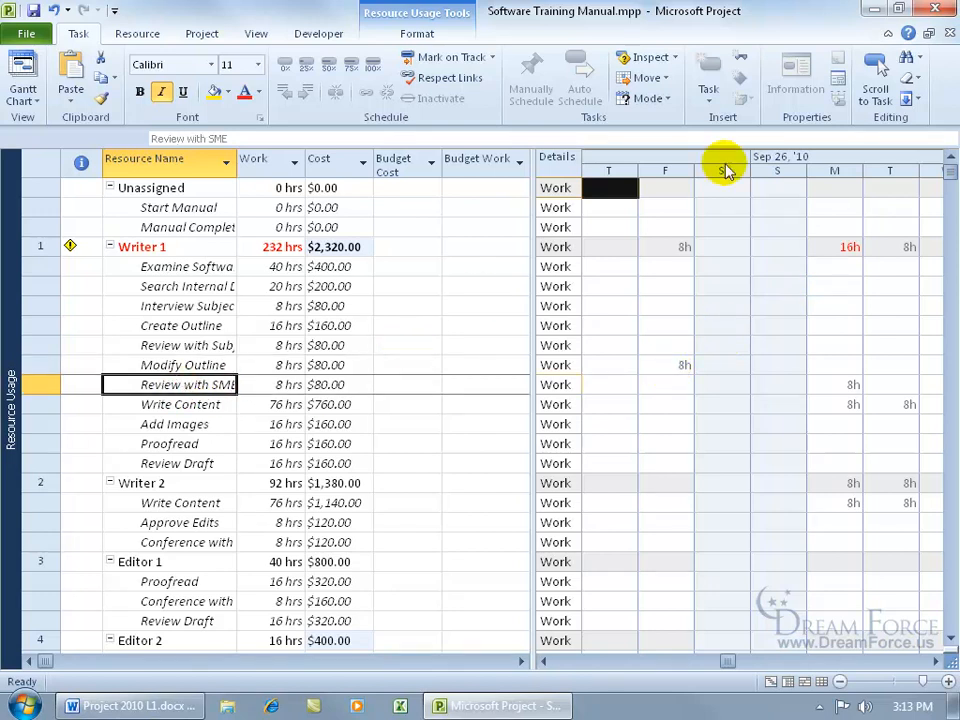
{"action": "left_click", "coordinate": [875, 68]}
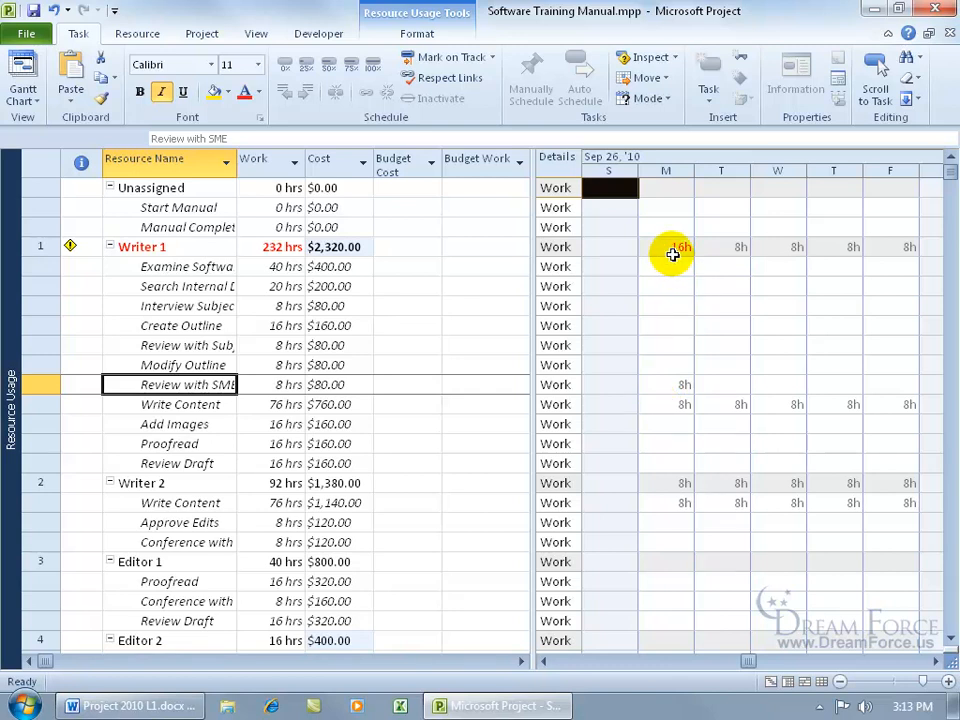
{"action": "left_click", "coordinate": [197, 424]}
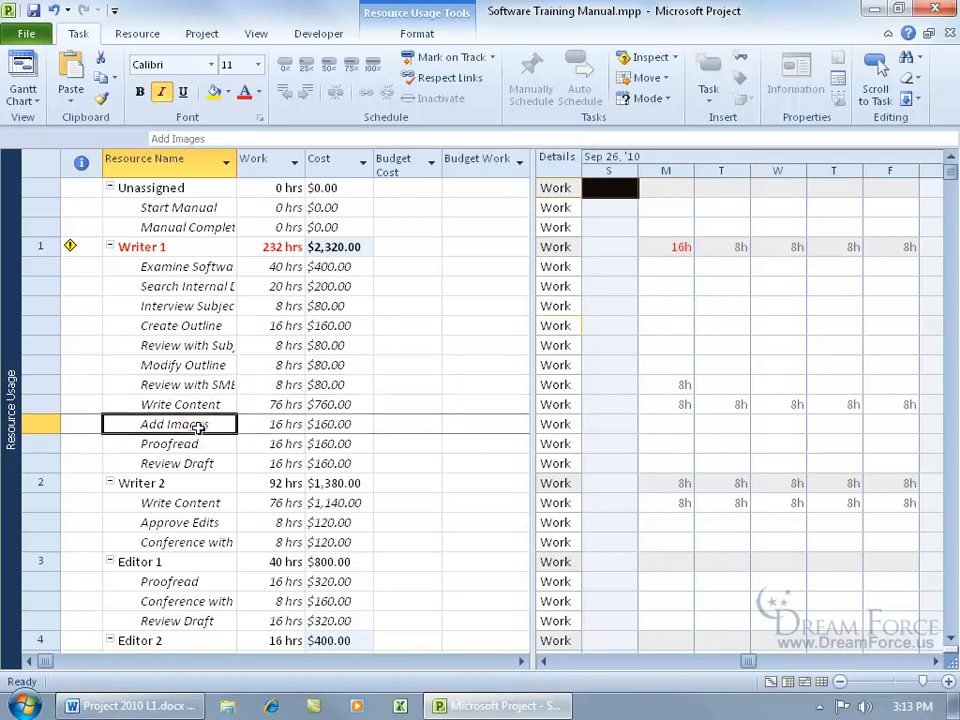
{"action": "left_click", "coordinate": [875, 90]}
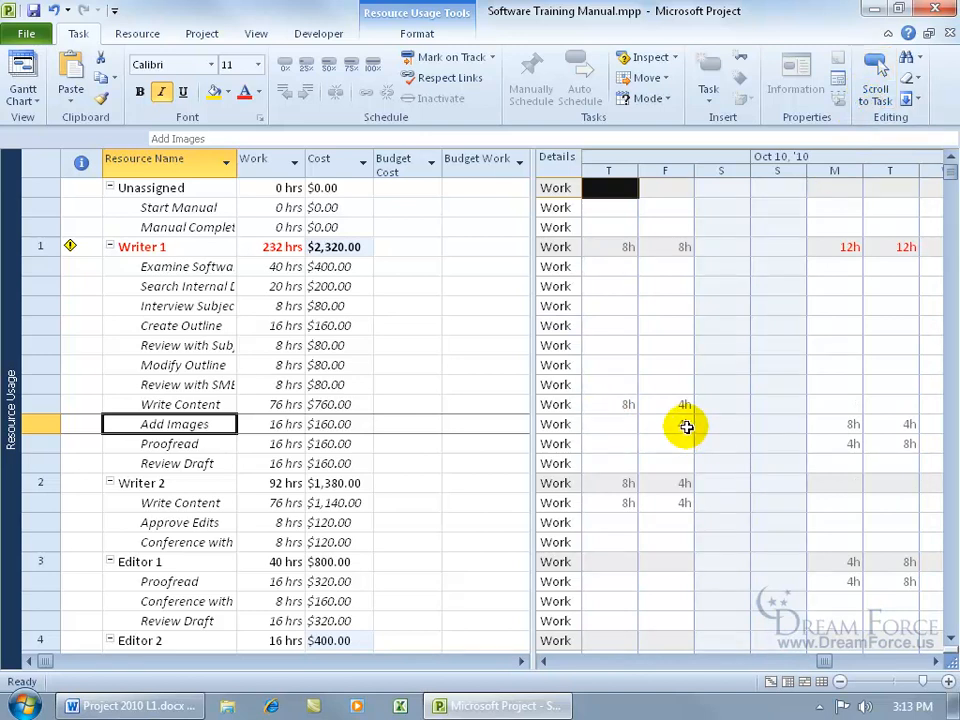
{"action": "left_click", "coordinate": [836, 424]}
{"action": "left_click", "coordinate": [836, 424]}
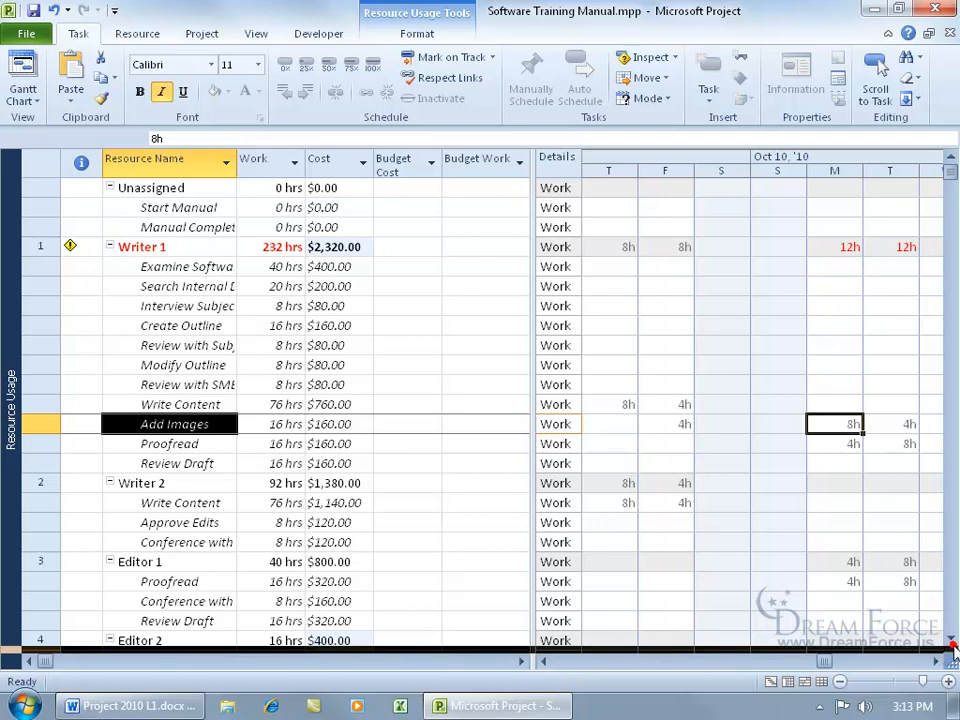
- Show Admin Assistant 2's hours on Search Internal Documentation, check the resource's availability dates, and close its information without changes
{"action": "left_click_drag", "start_coordinate": [951, 643], "coordinate": [951, 643]}
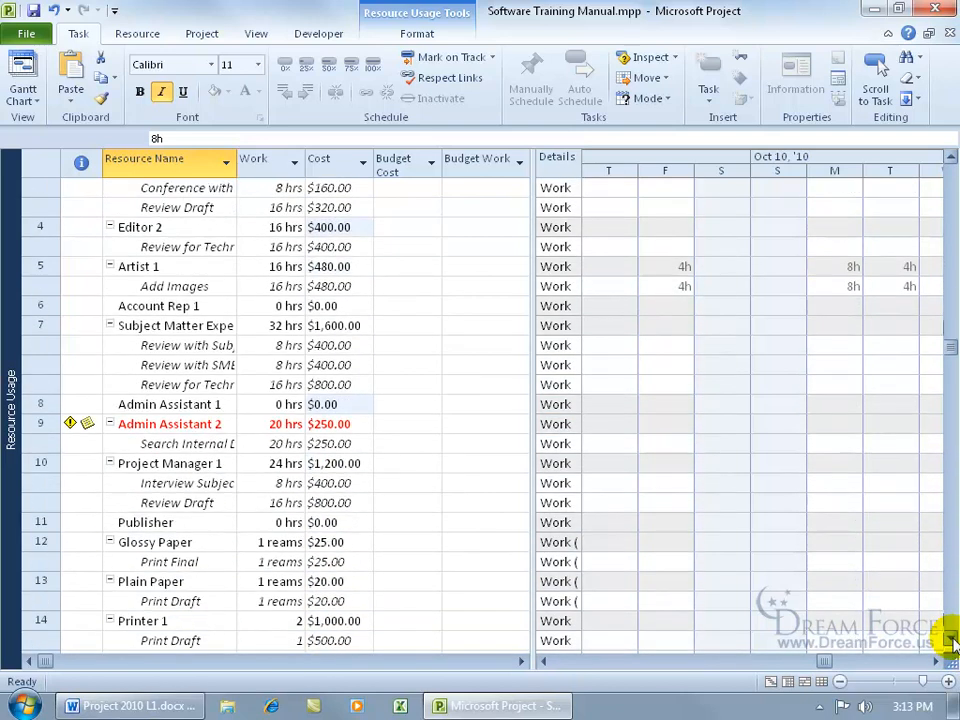
{"action": "left_click", "coordinate": [205, 443]}
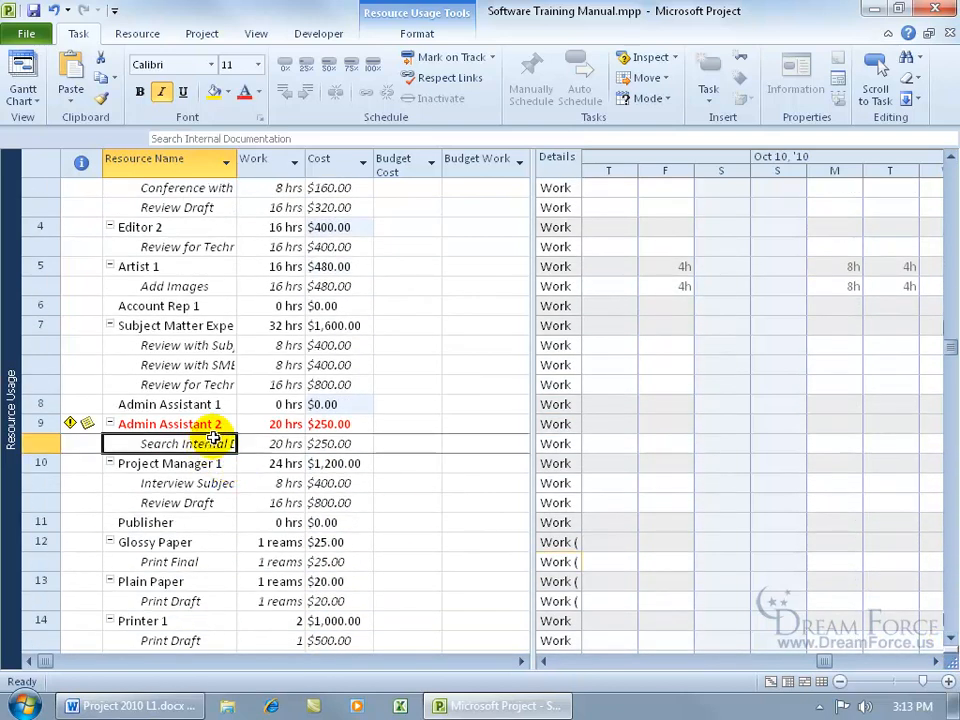
{"action": "left_click", "coordinate": [872, 81]}
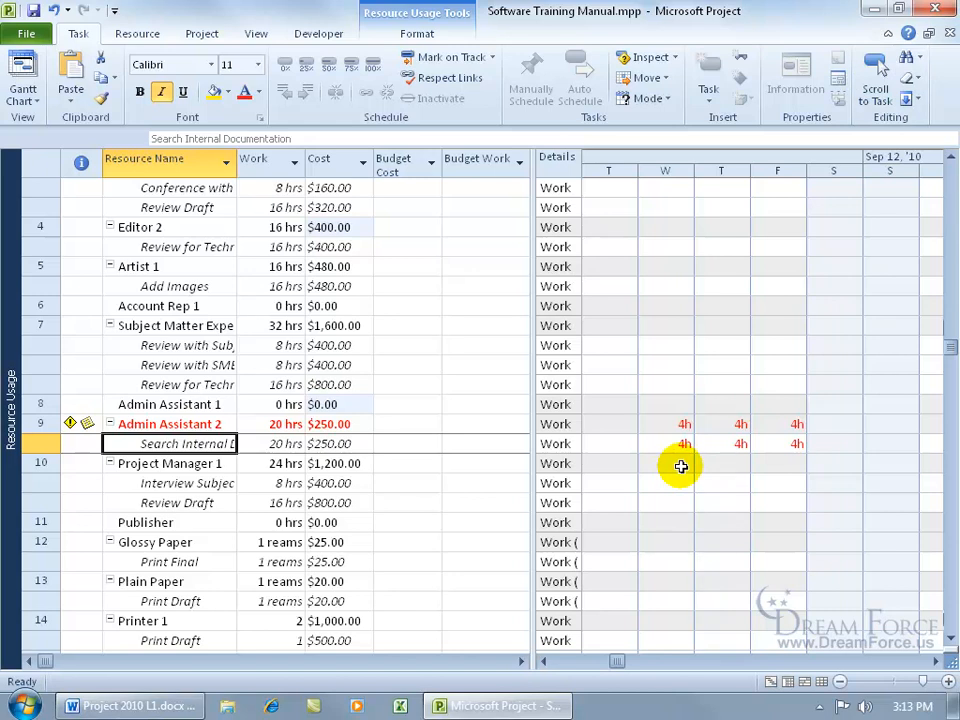
{"action": "double_click", "coordinate": [200, 424]}
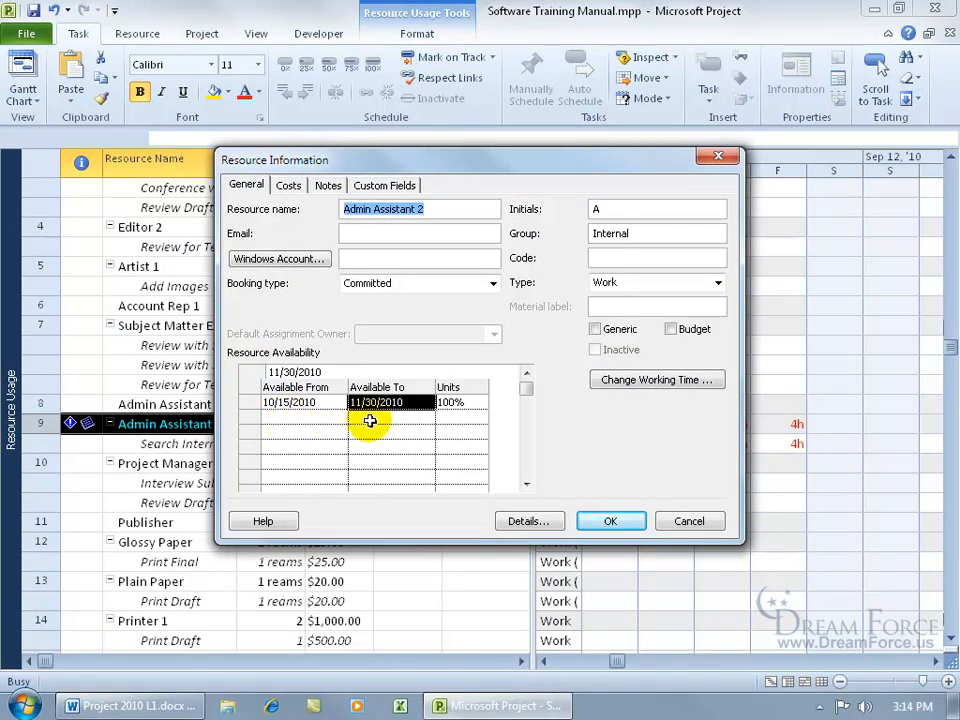
{"action": "left_click", "coordinate": [678, 522]}
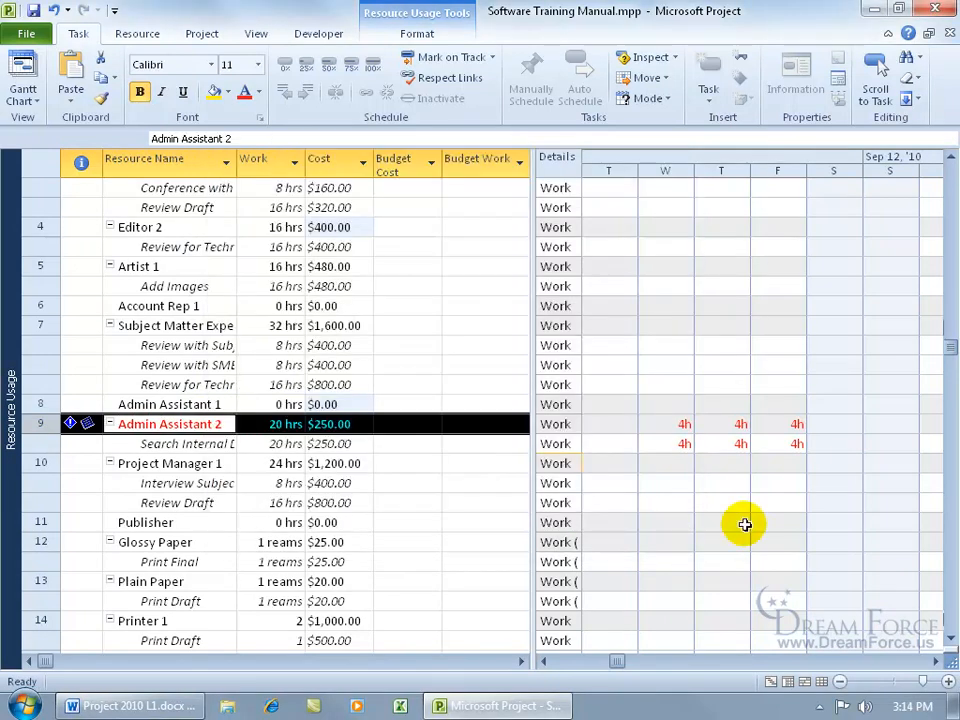